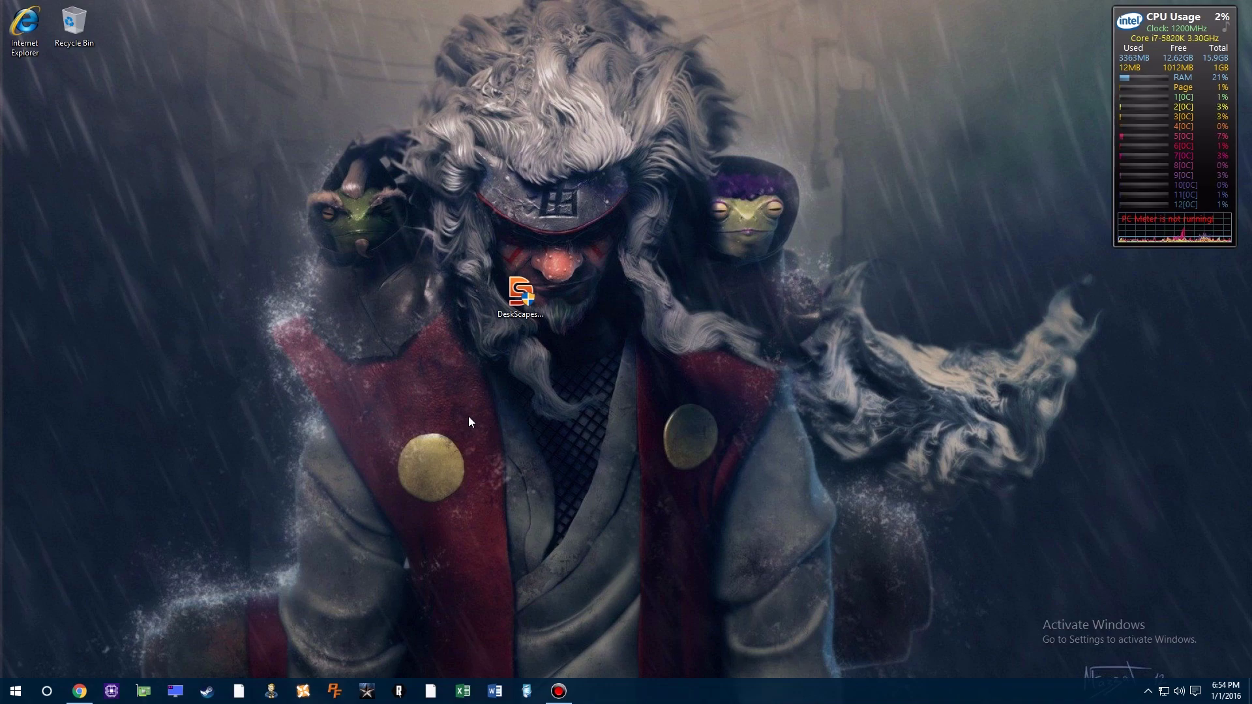
Start the free DeskScapes 8 30-Day Trial download from CNET, cancelling the duplicate save.
click(91, 695)
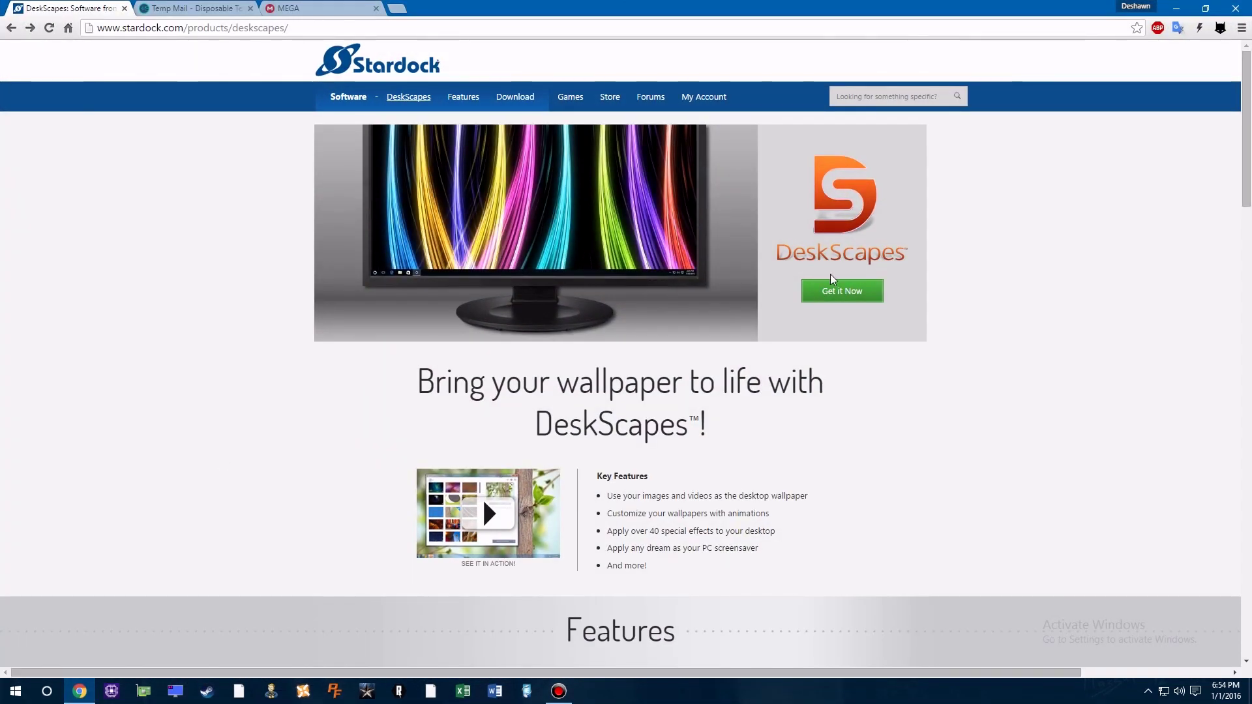
click(838, 293)
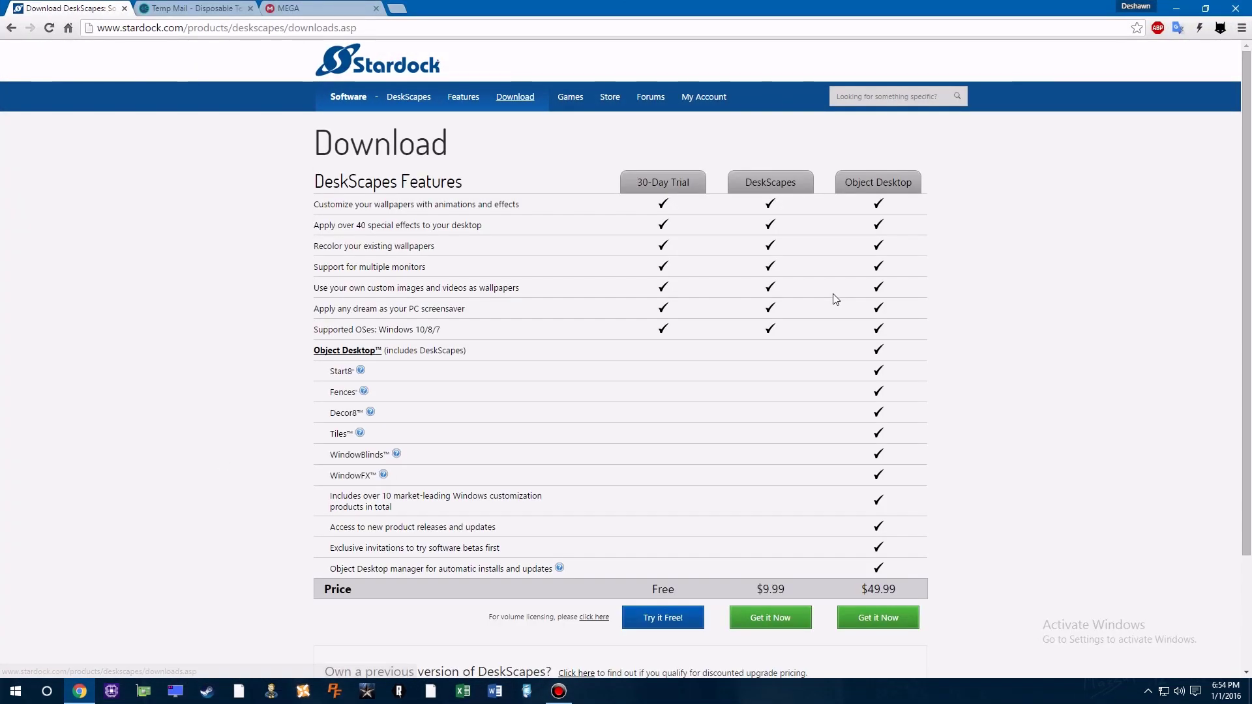
click(660, 618)
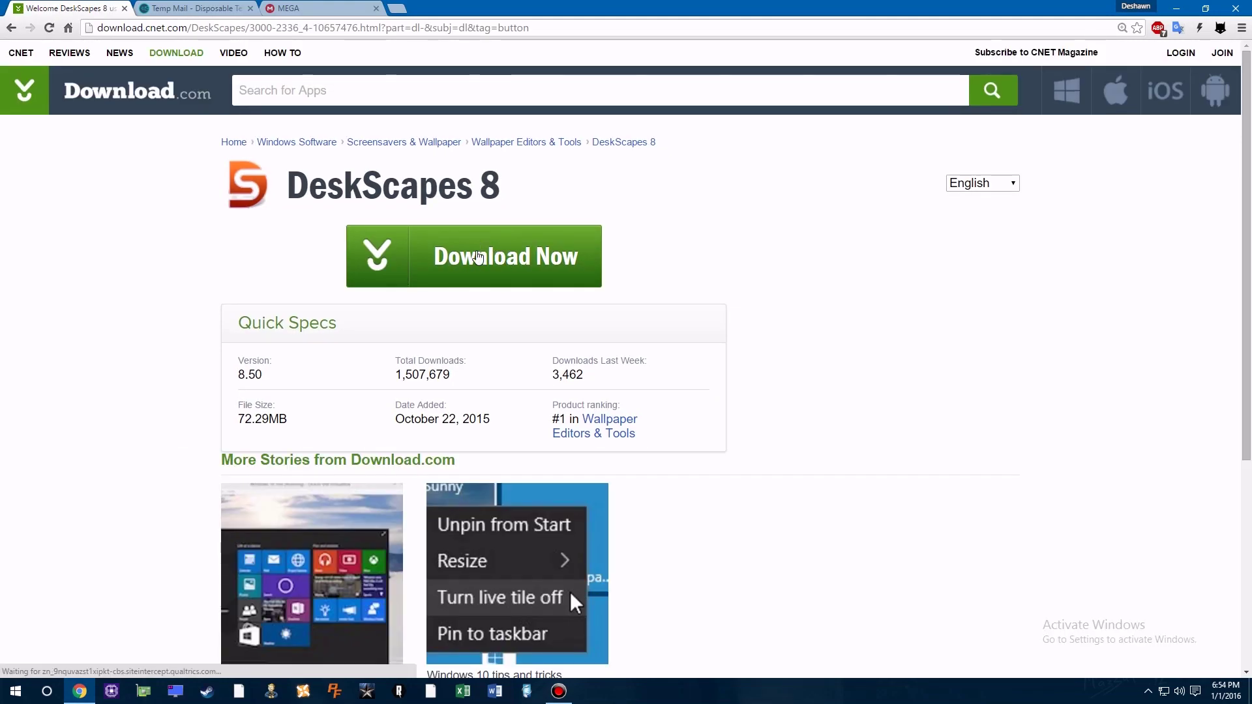
click(480, 258)
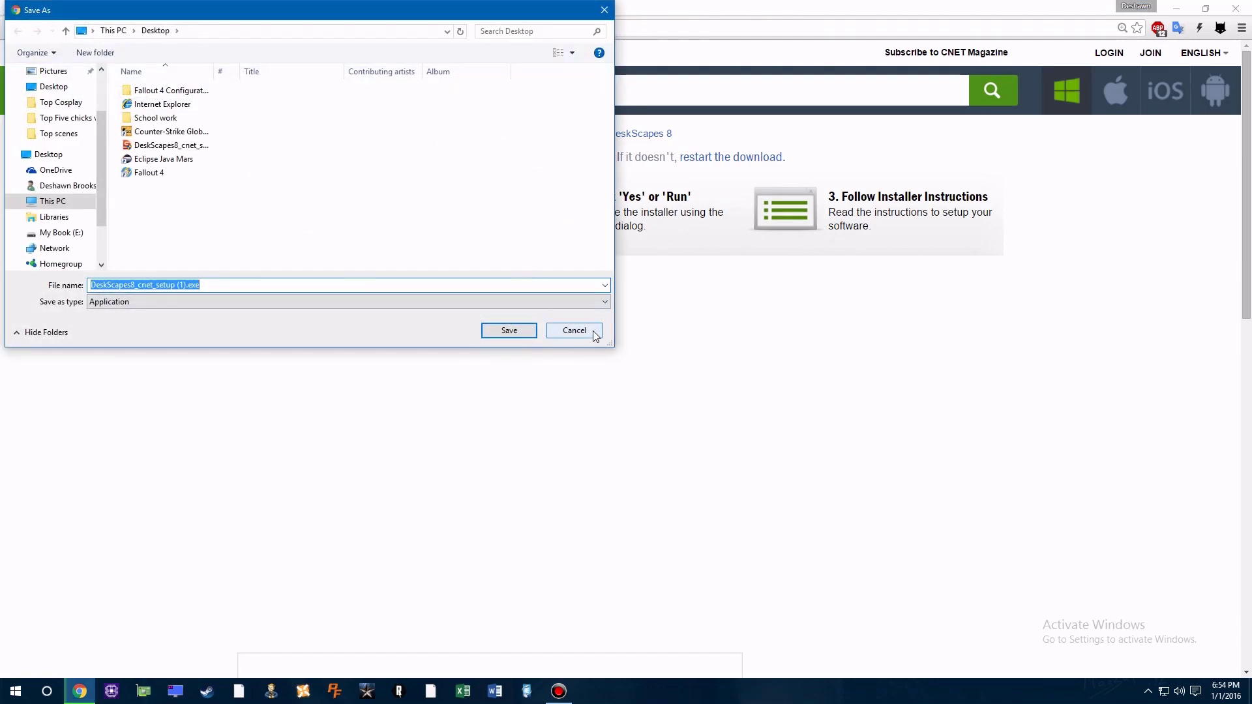
click(593, 332)
Install DeskScapes 8 into the default Stardock folder, accepting the license and keeping Fences 2.
click(1177, 7)
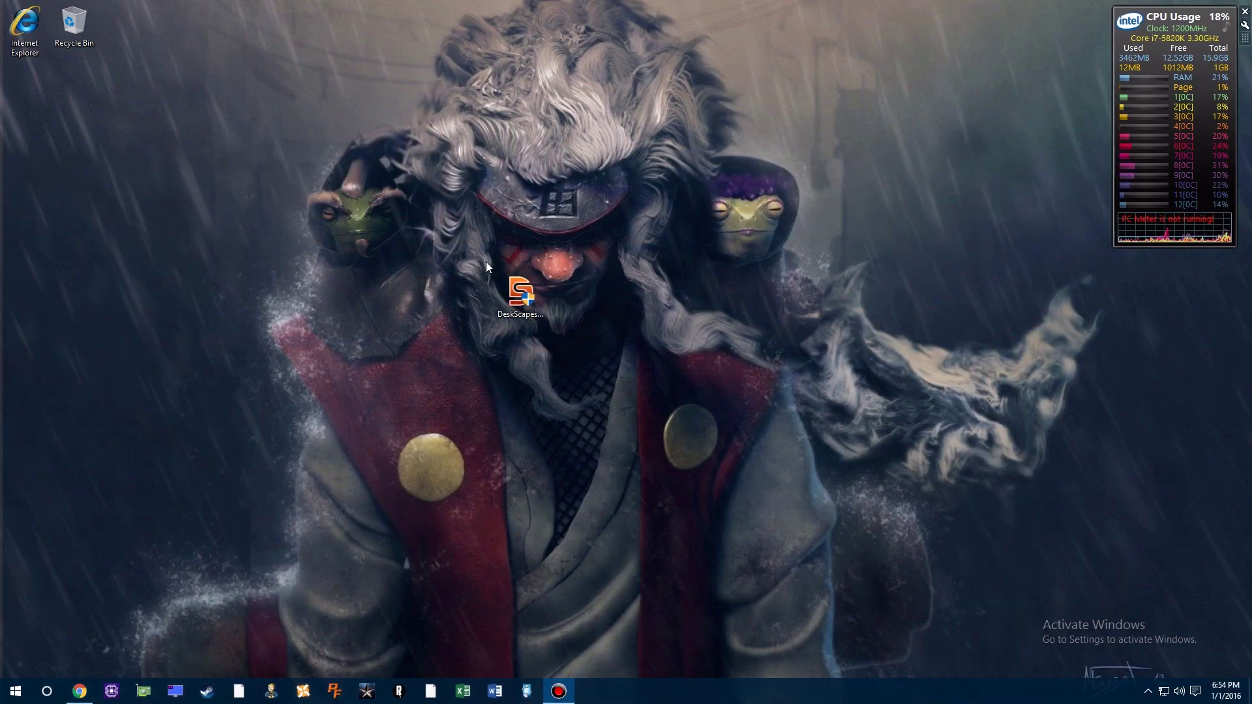
click(531, 298)
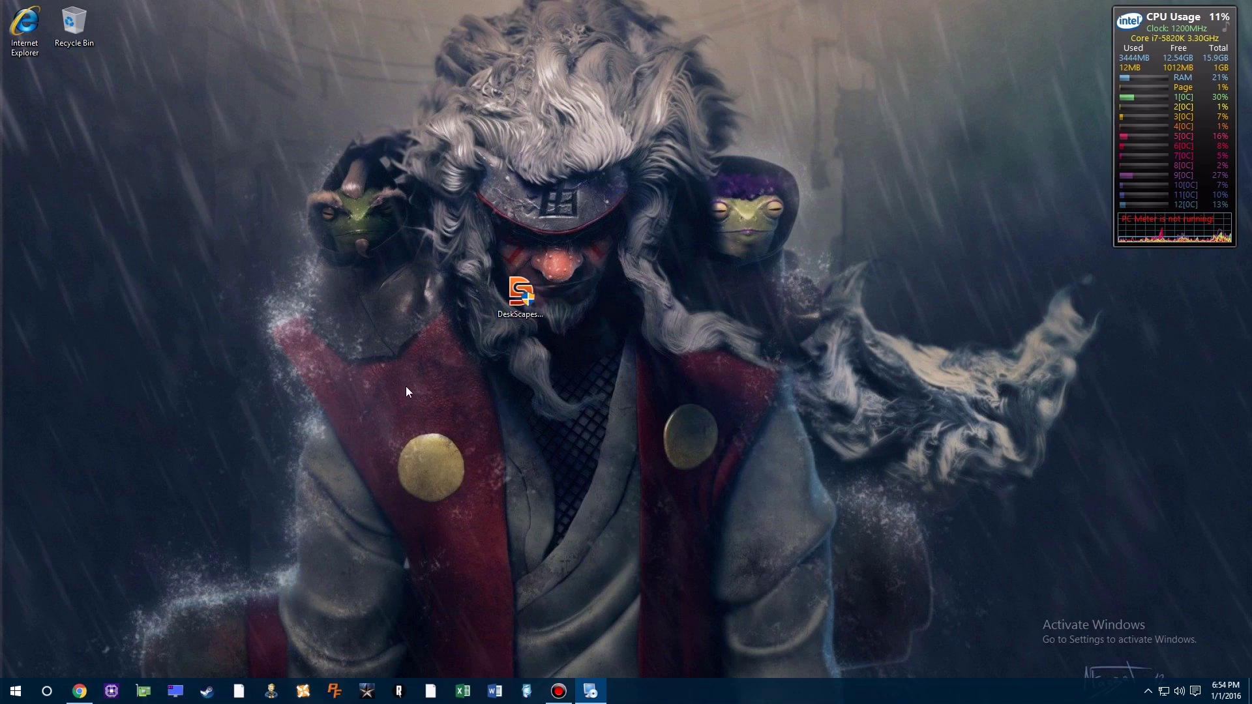
click(607, 420)
click(689, 462)
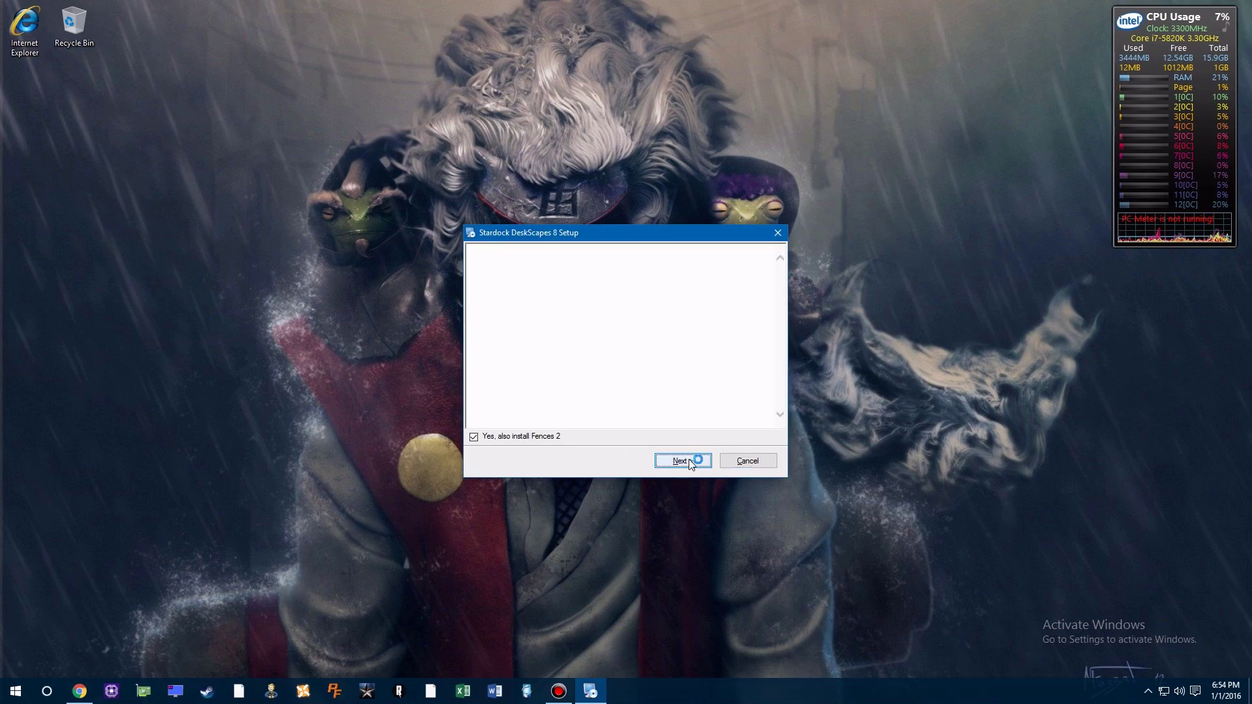
click(696, 463)
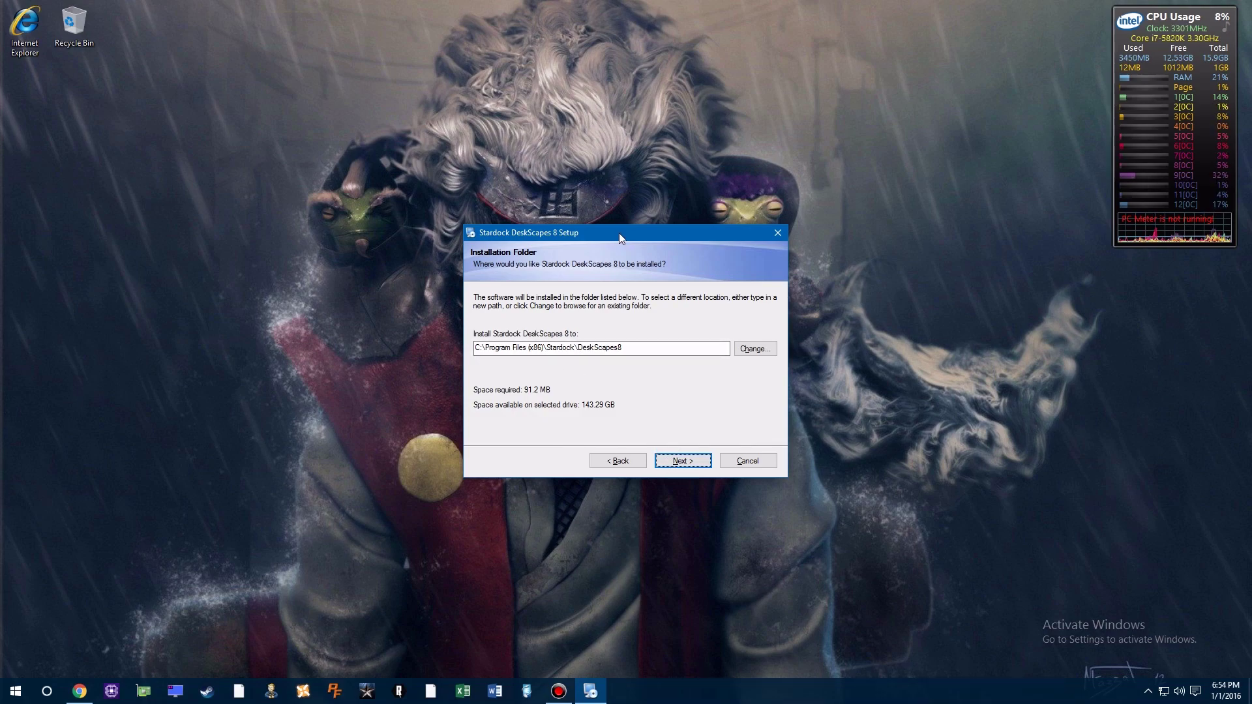
click(679, 461)
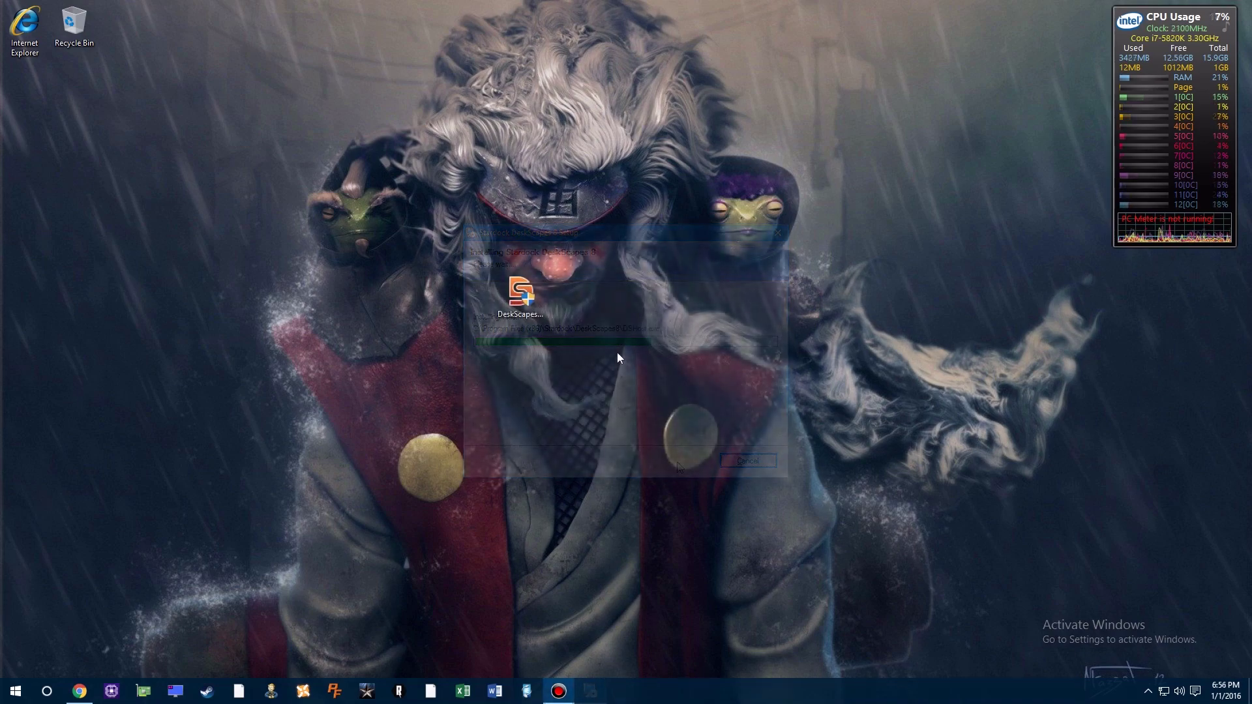
Open Configure DeskScapes from the desktop context menu and choose Start 30 Day Trial.
right_click(617, 352)
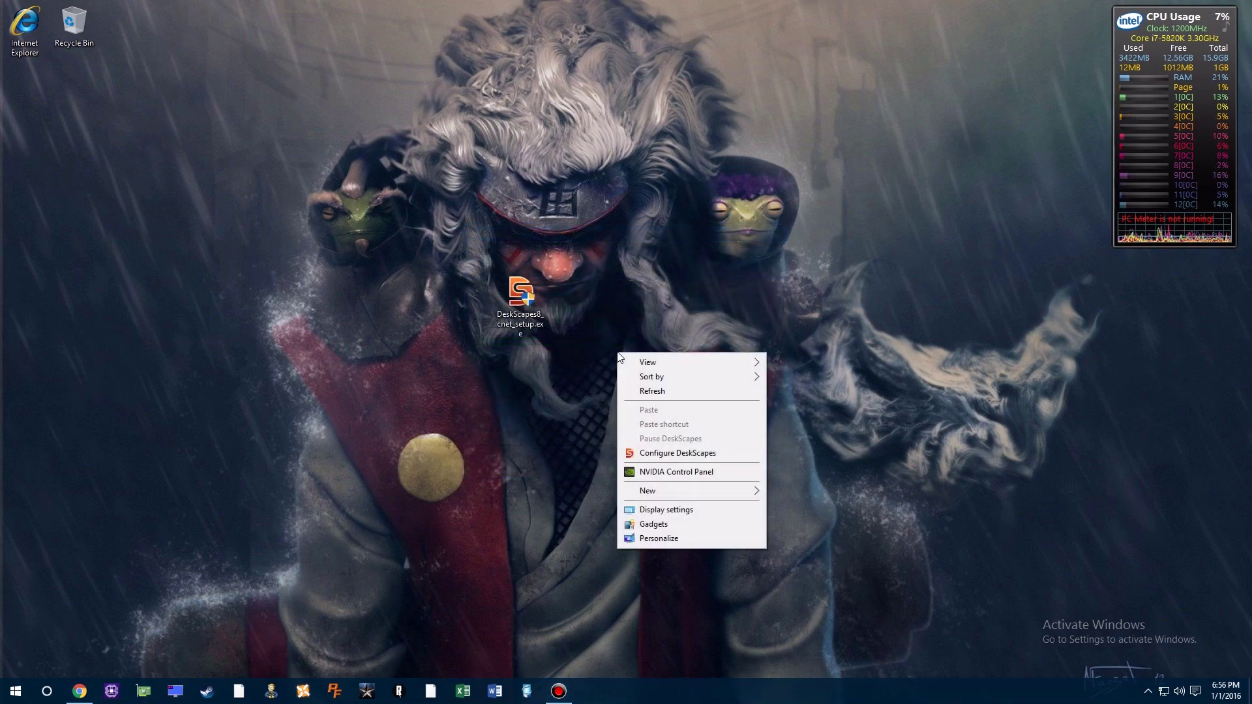
click(687, 455)
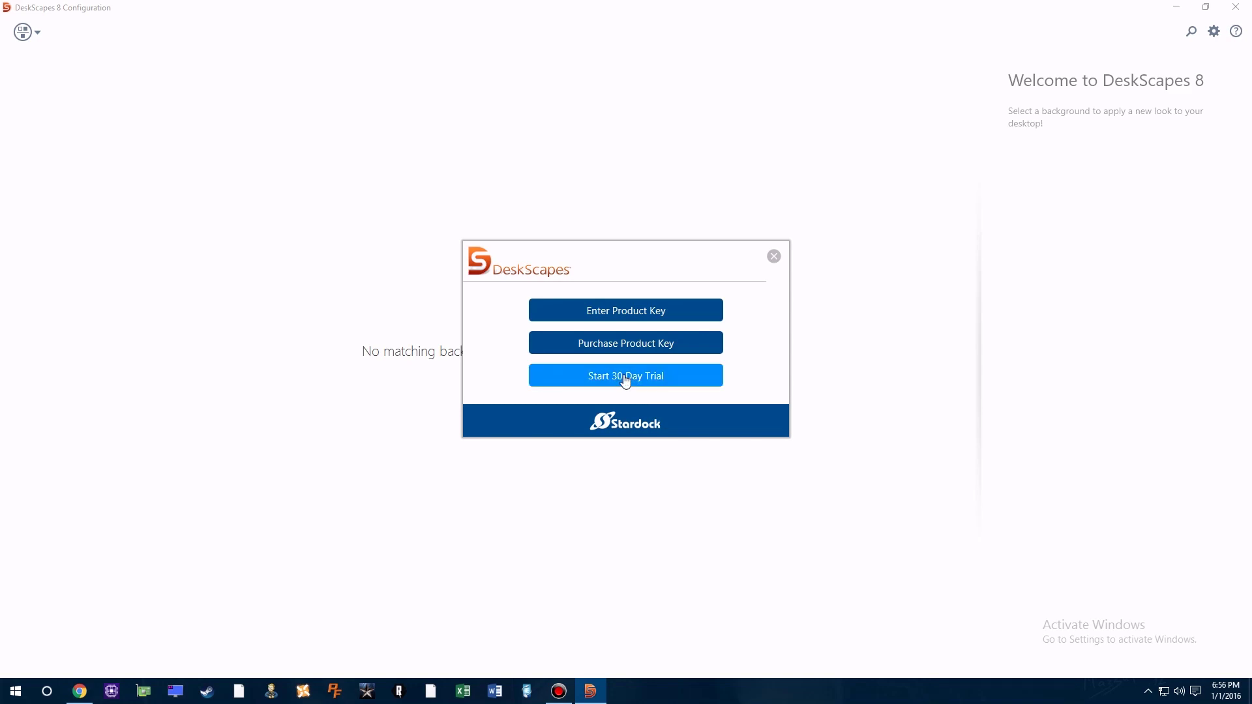
click(622, 387)
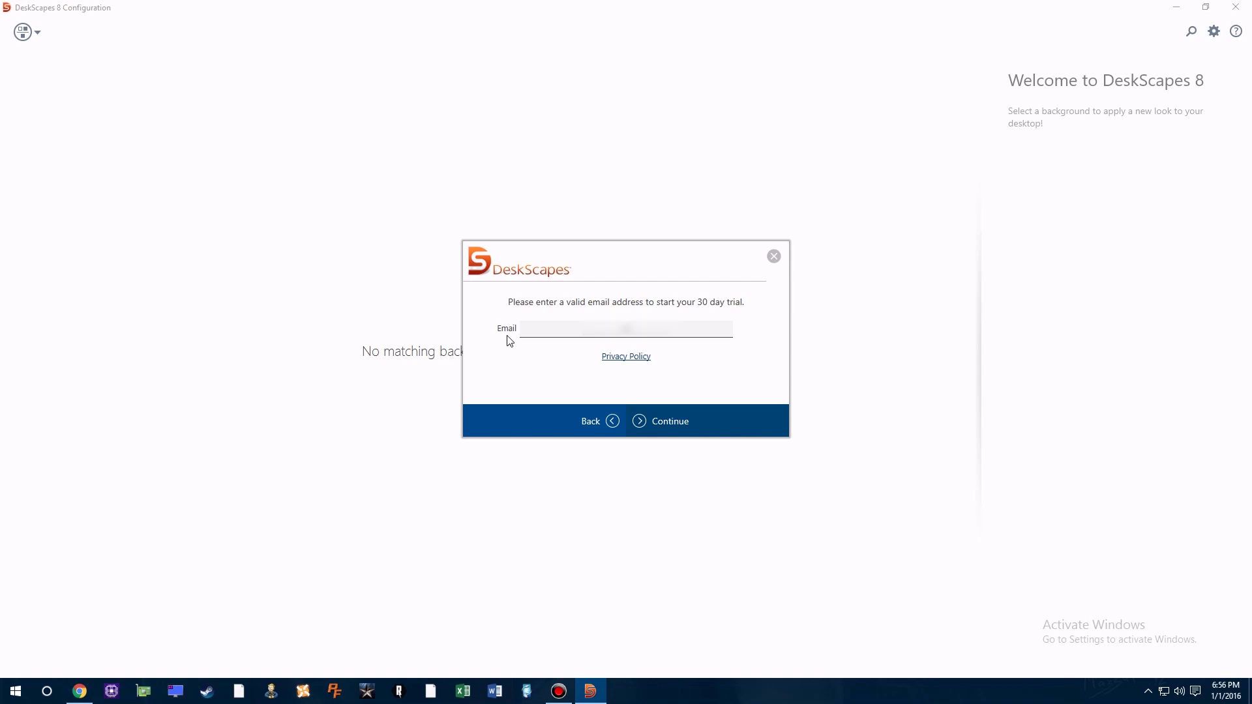
Copy the disposable e-mail address from the Temp Mail tab in Chrome.
click(77, 693)
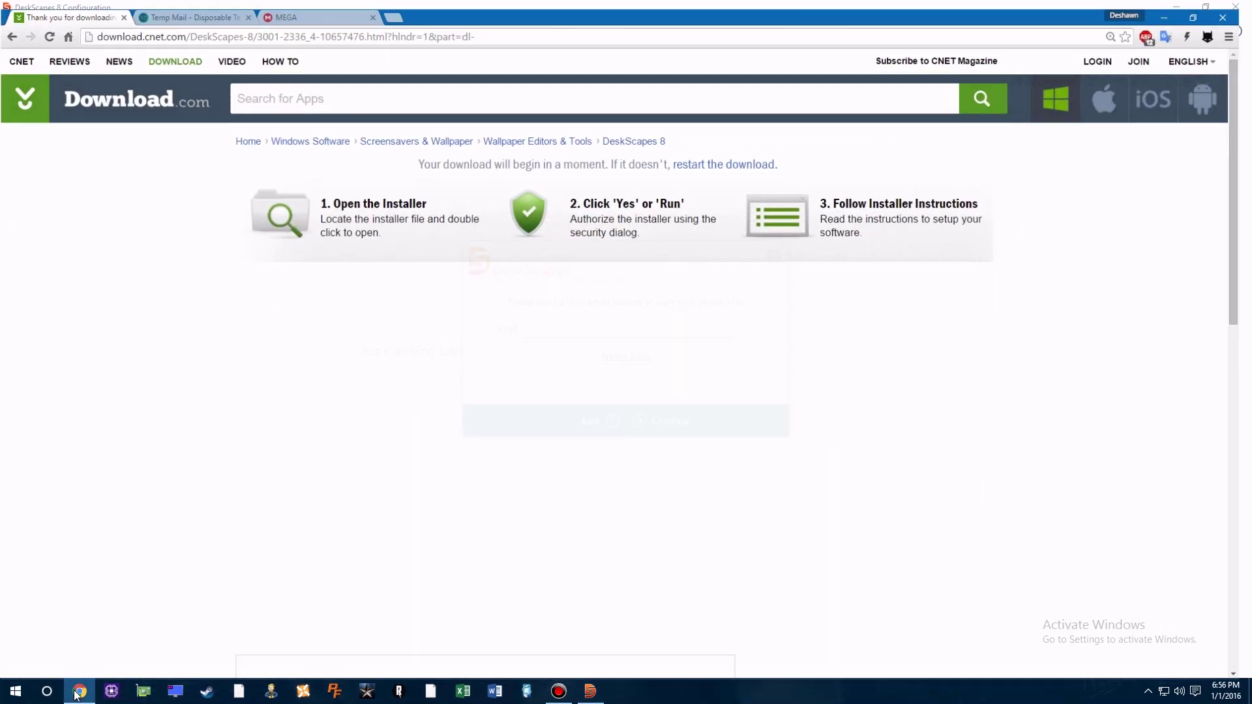
click(187, 8)
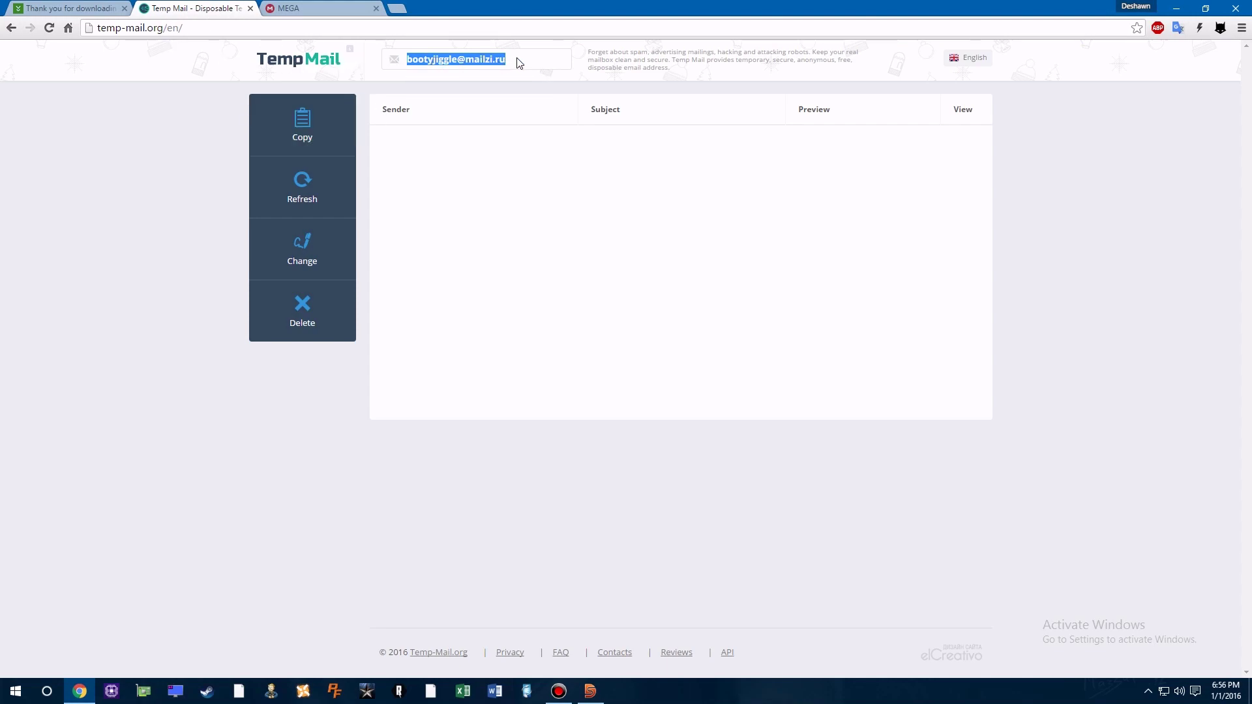
click(495, 59)
right_click(494, 57)
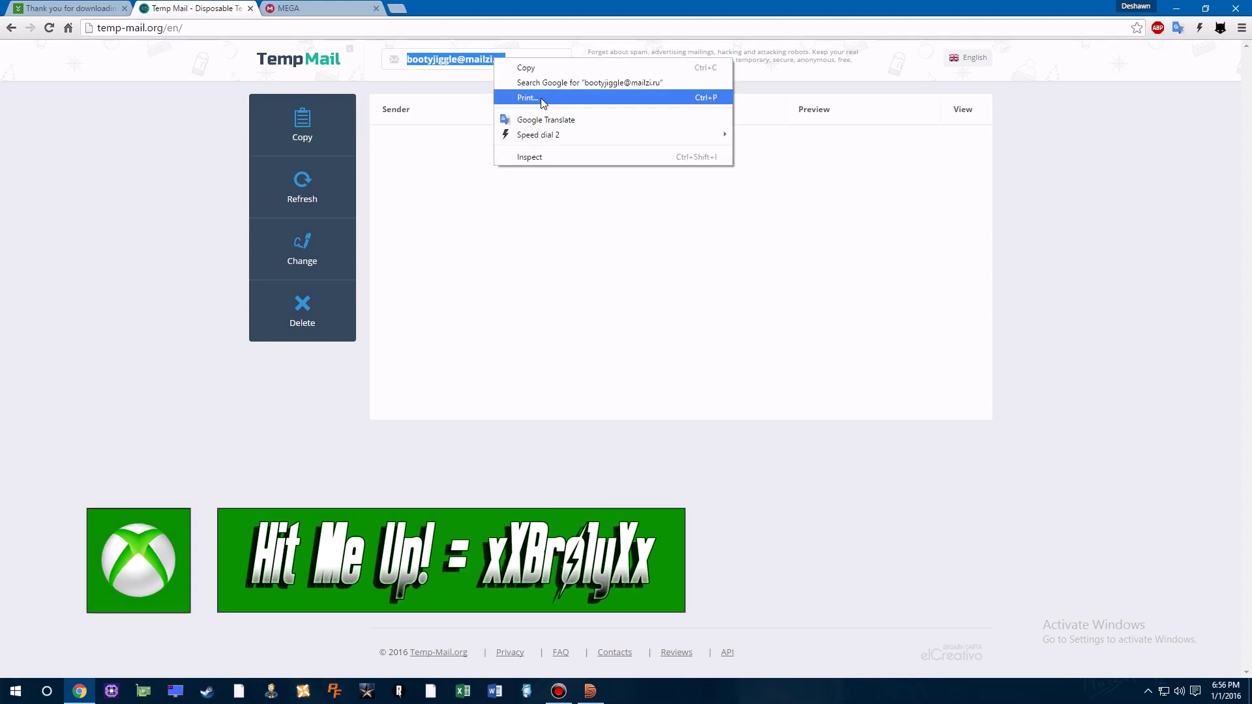
click(526, 68)
Paste the temporary address into the DeskScapes trial Email field and continue past the verification notice.
click(1186, 8)
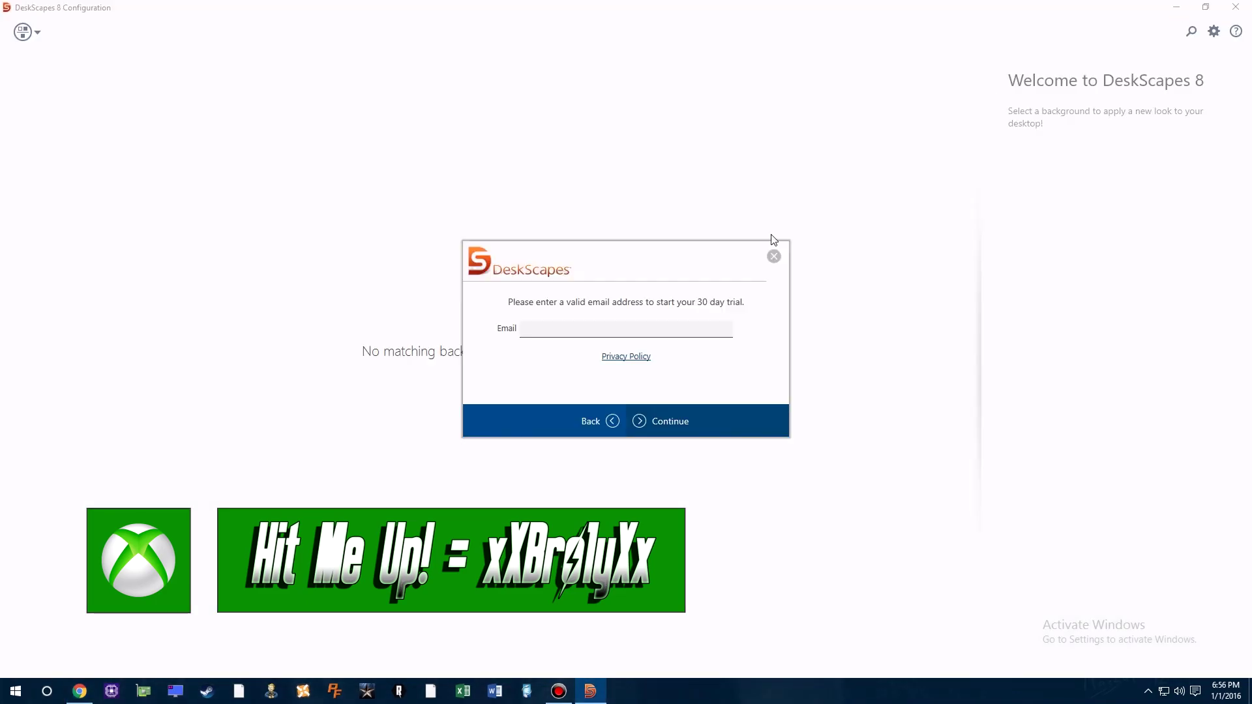
right_click(603, 335)
click(632, 390)
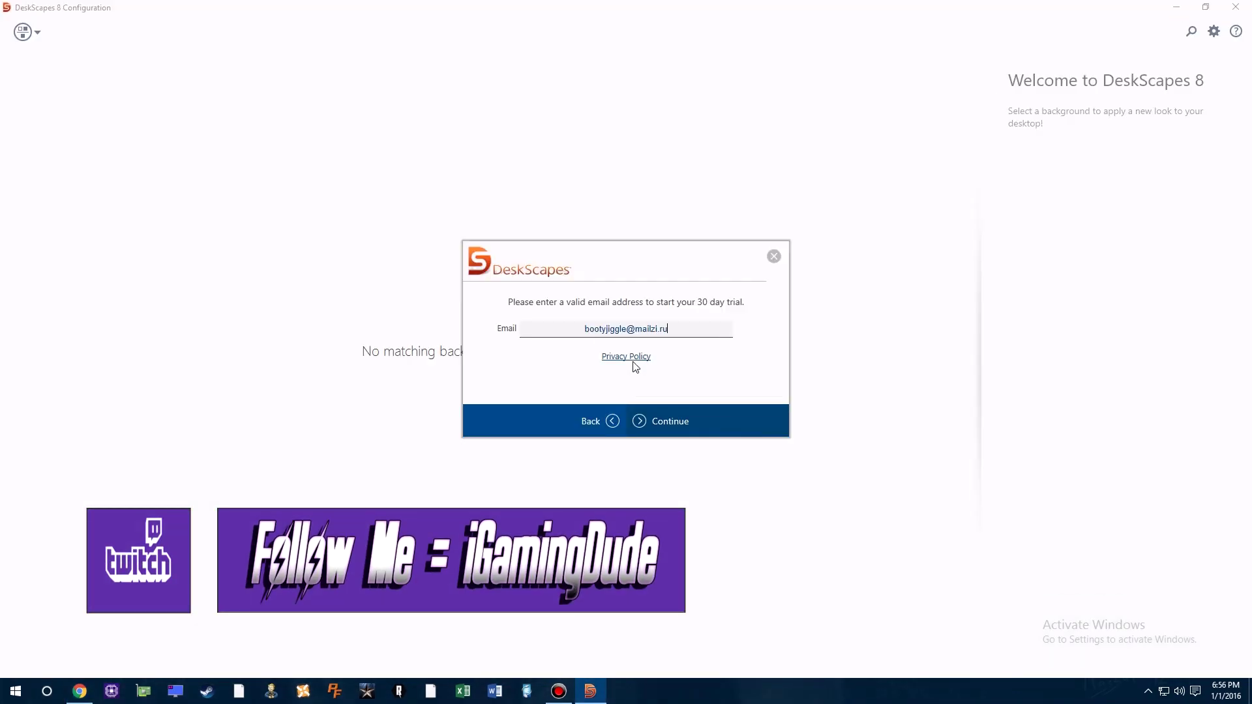
click(651, 421)
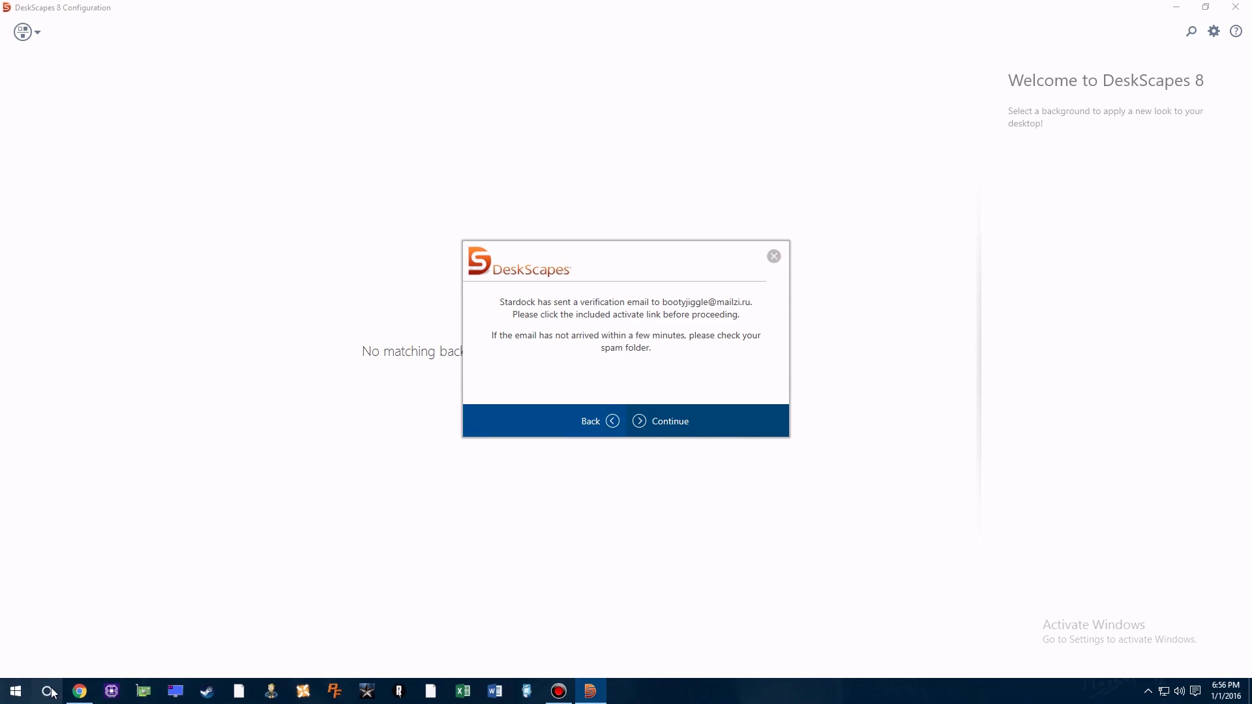
click(79, 692)
click(83, 693)
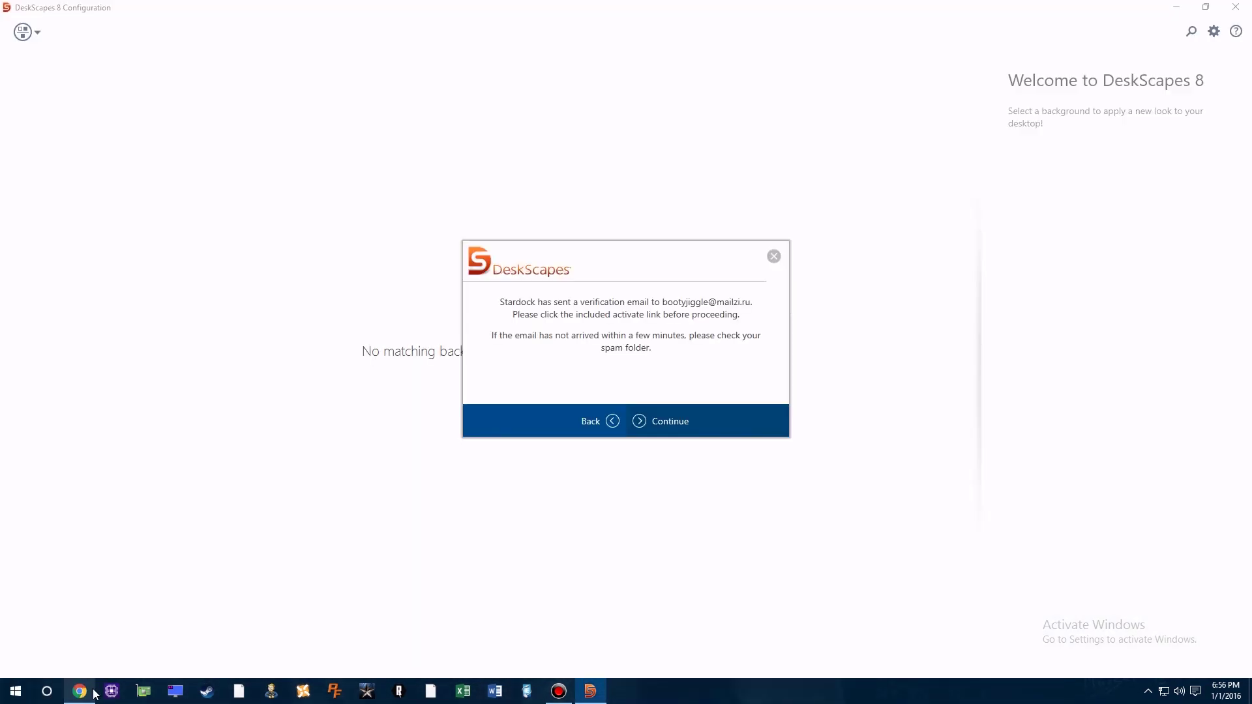
click(680, 429)
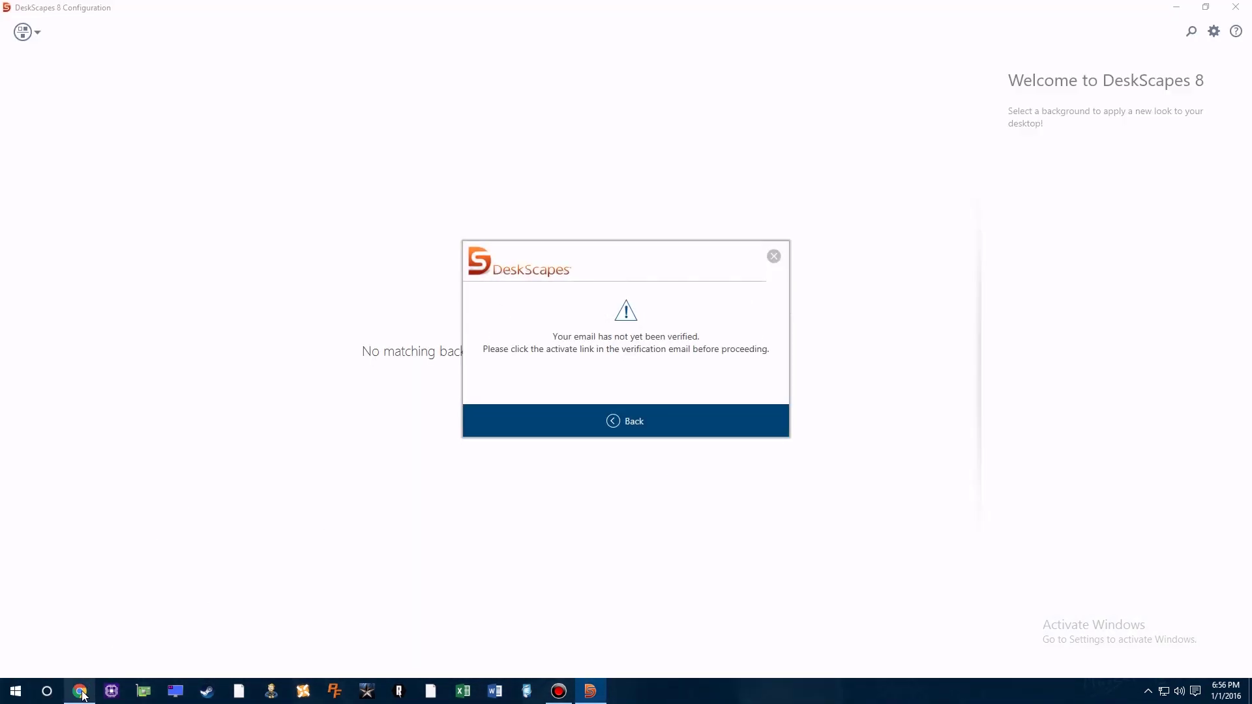
Activate the 30-Day Trial from Stardock's 'Complete Your DeskScapes' email in the refreshed Temp Mail inbox.
mouse_move(83, 695)
click(117, 652)
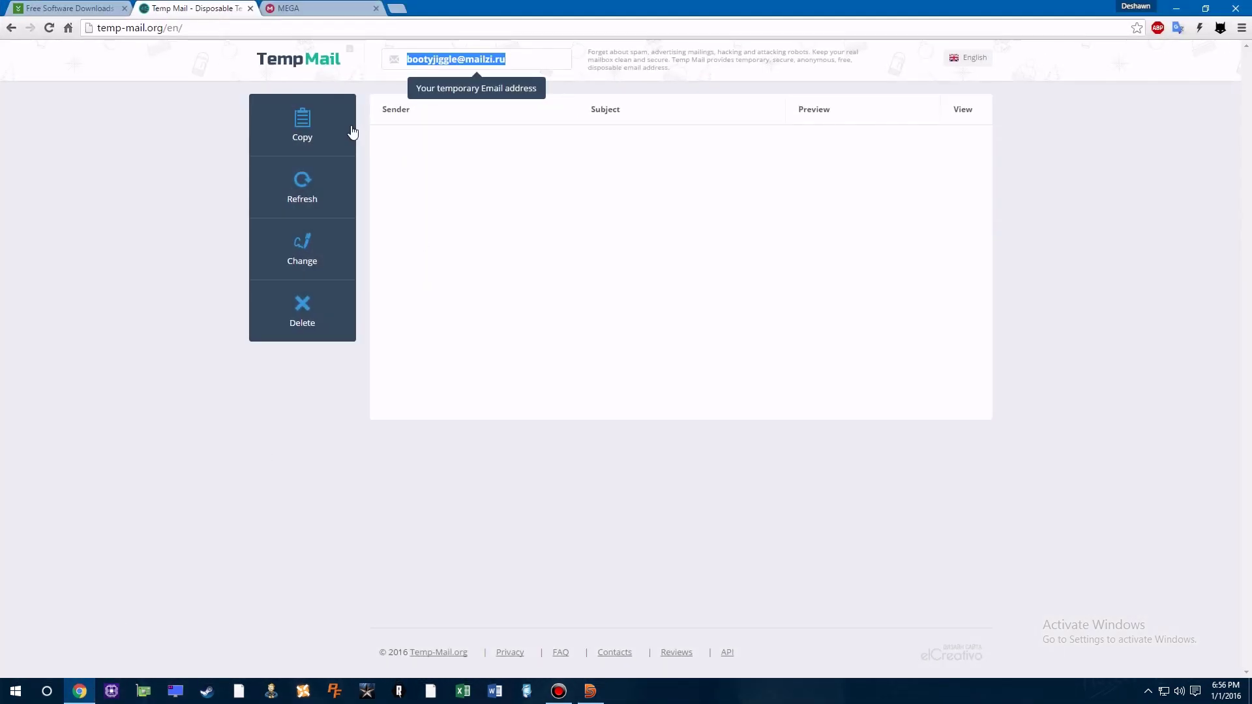
click(310, 196)
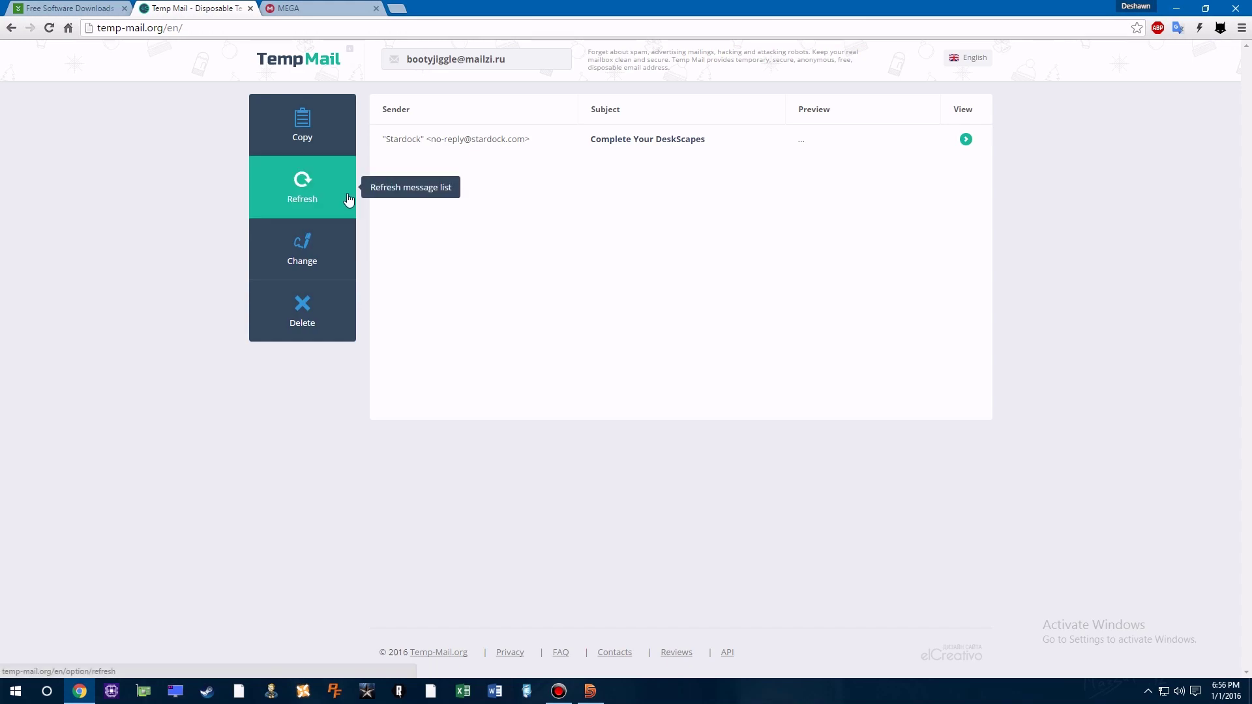
click(675, 140)
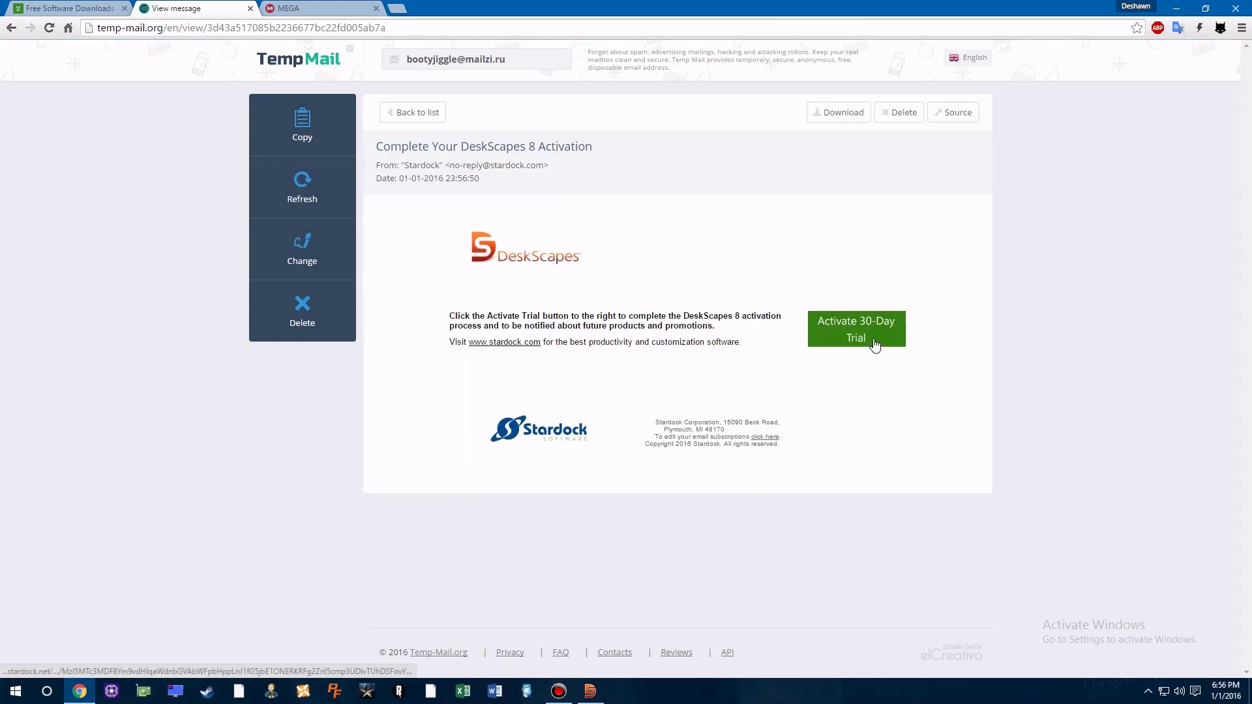
click(873, 342)
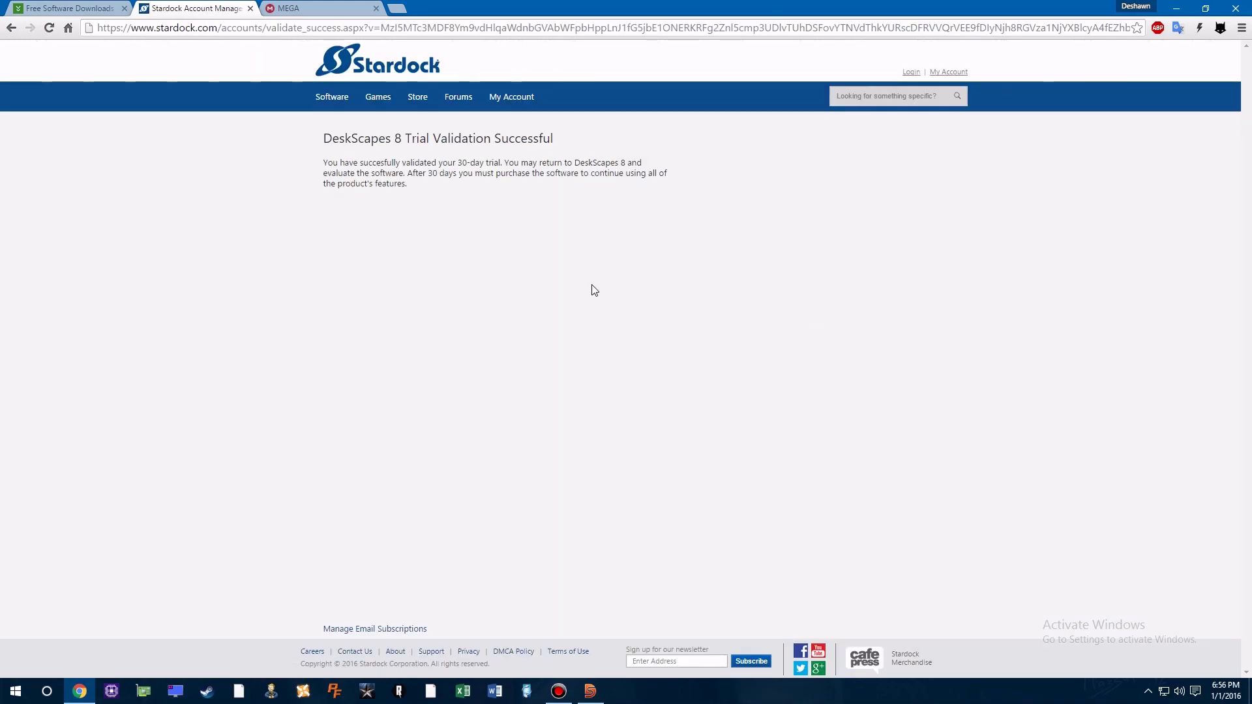
Return to DeskScapes and continue through the dialogs until the trial activation is confirmed.
click(1176, 8)
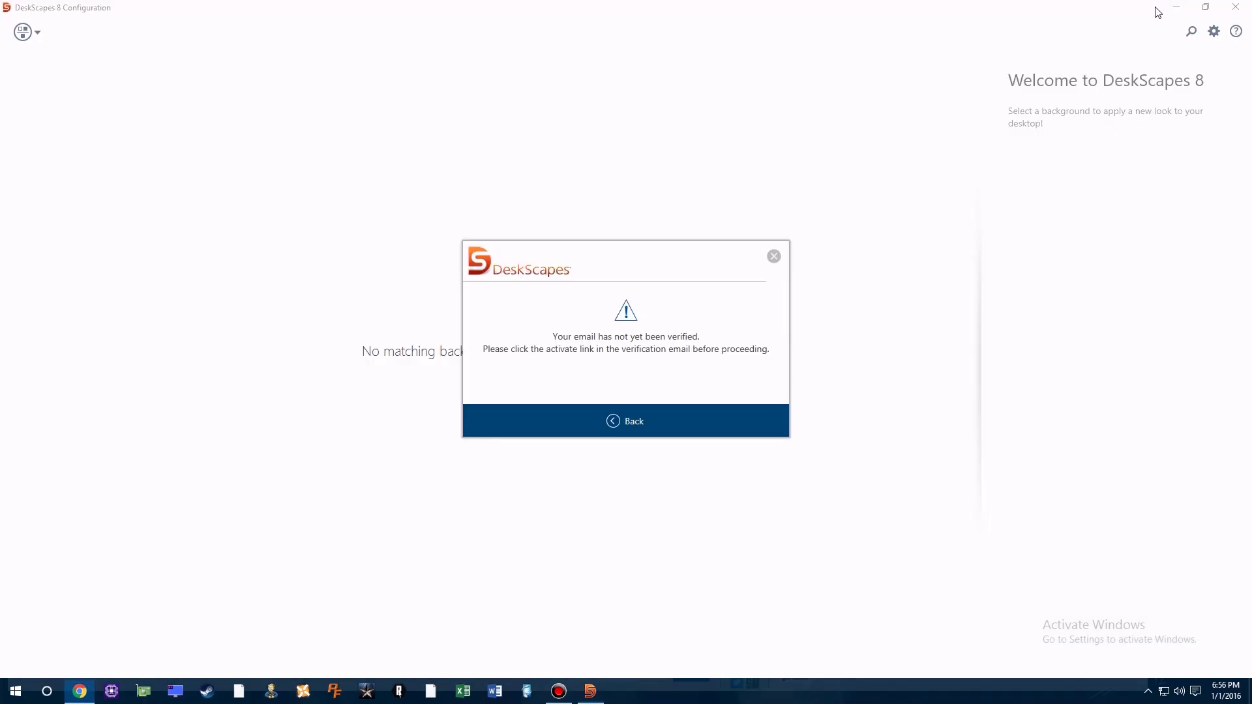
click(620, 421)
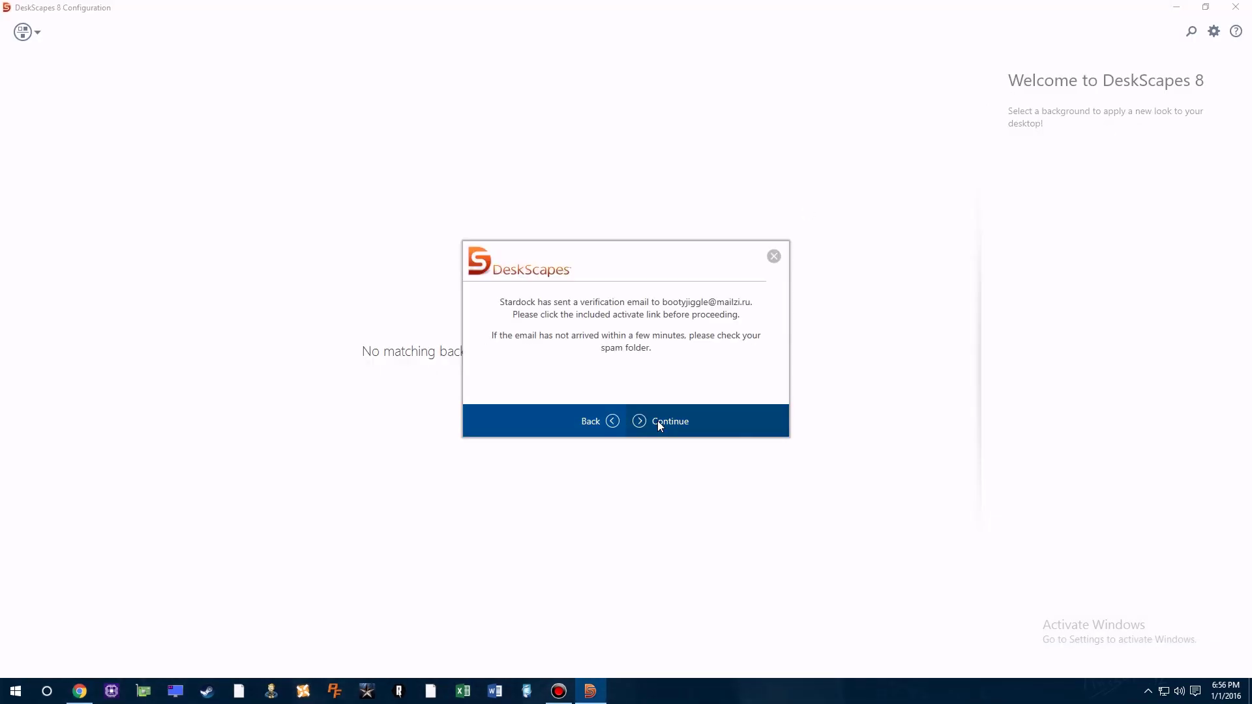
click(658, 420)
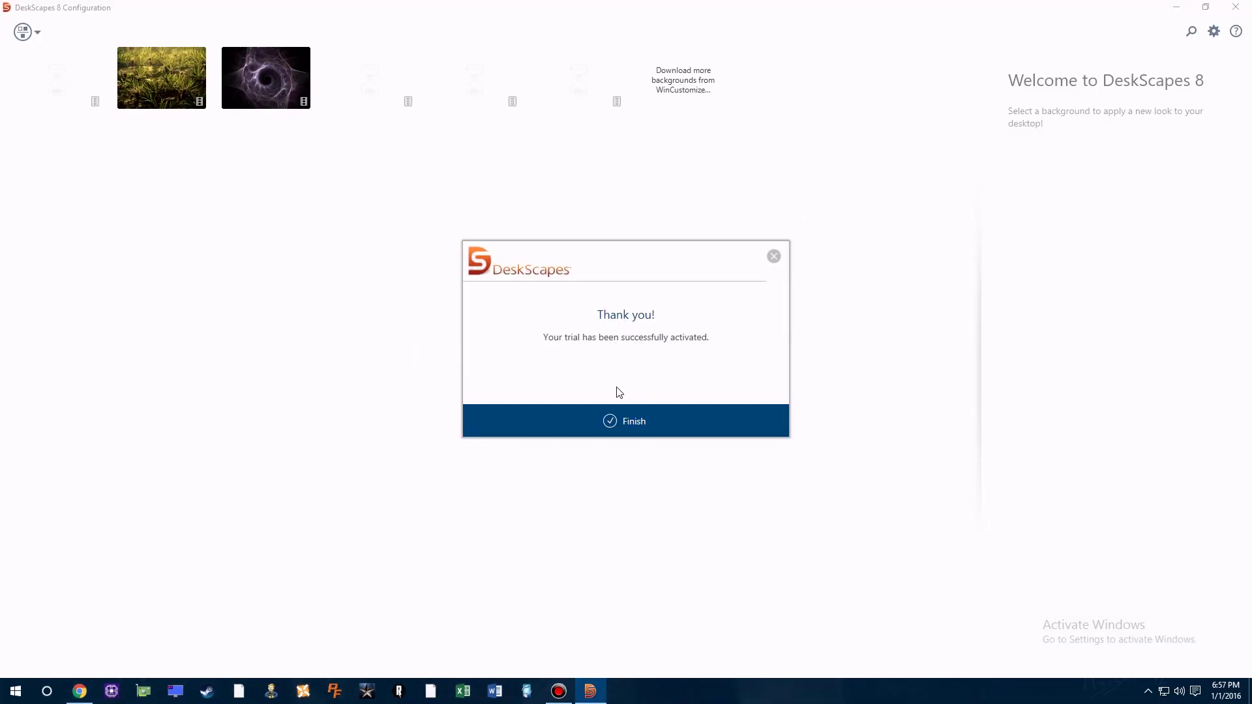
click(625, 423)
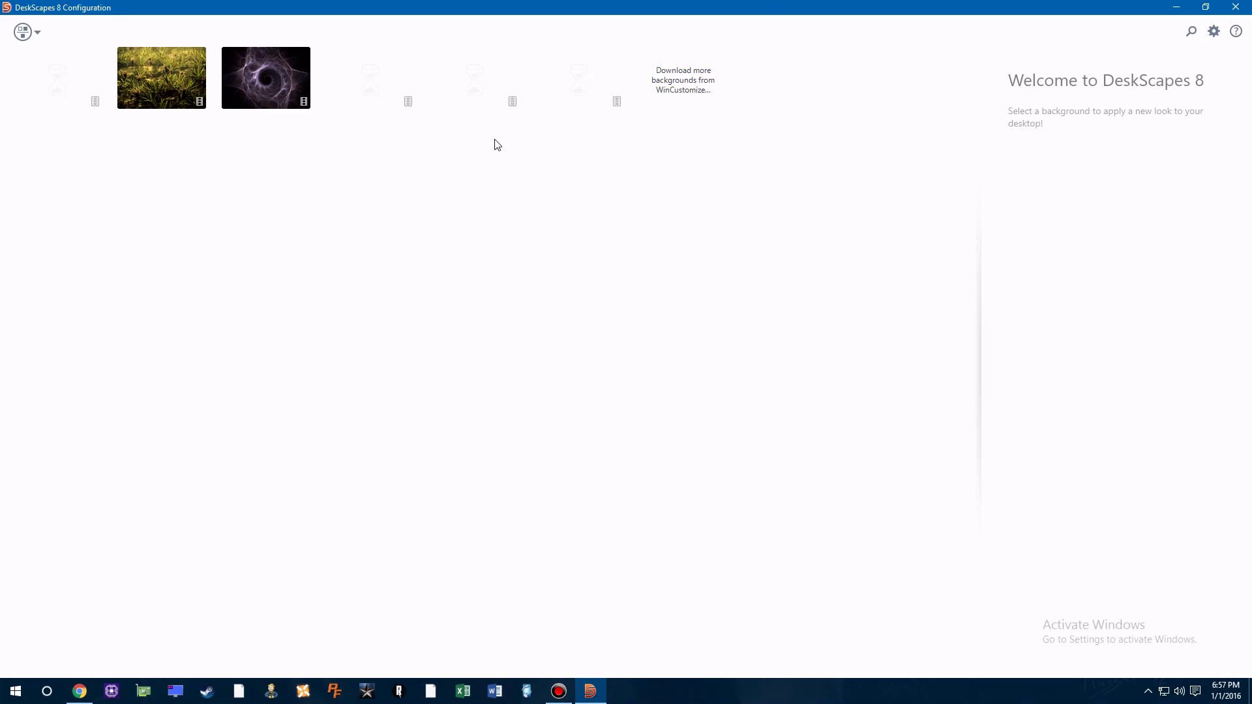
Download the 86.0 MB Jiraiya Boy zip from MEGA directly through the browser.
click(79, 691)
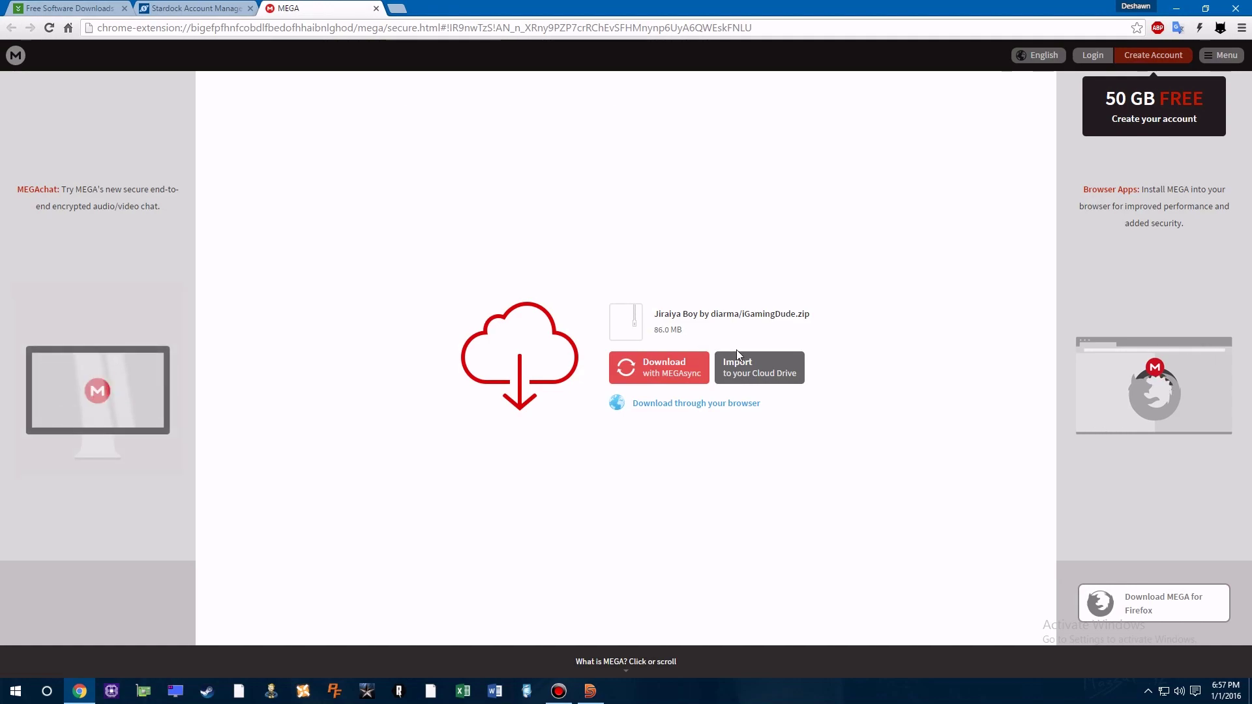
click(686, 405)
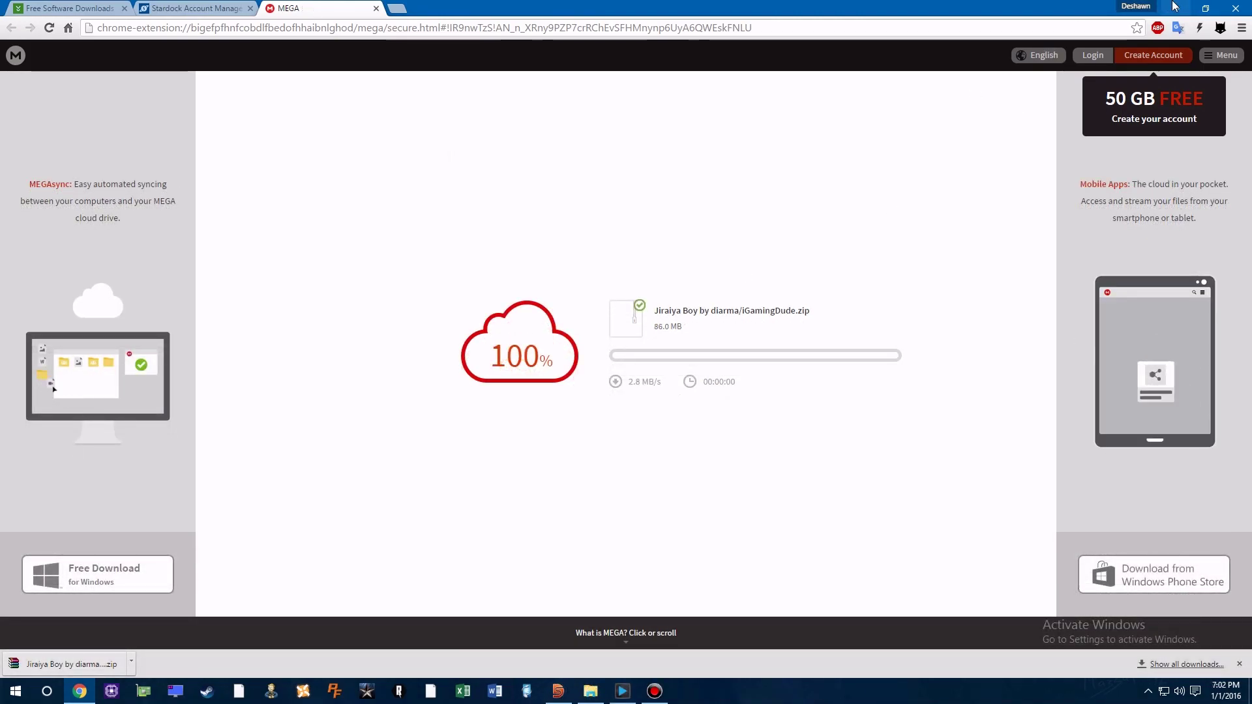
Extract the Jiraiya Boy zip onto the desktop and select jiraiya-boy Final.DREAM in its folder.
click(1174, 7)
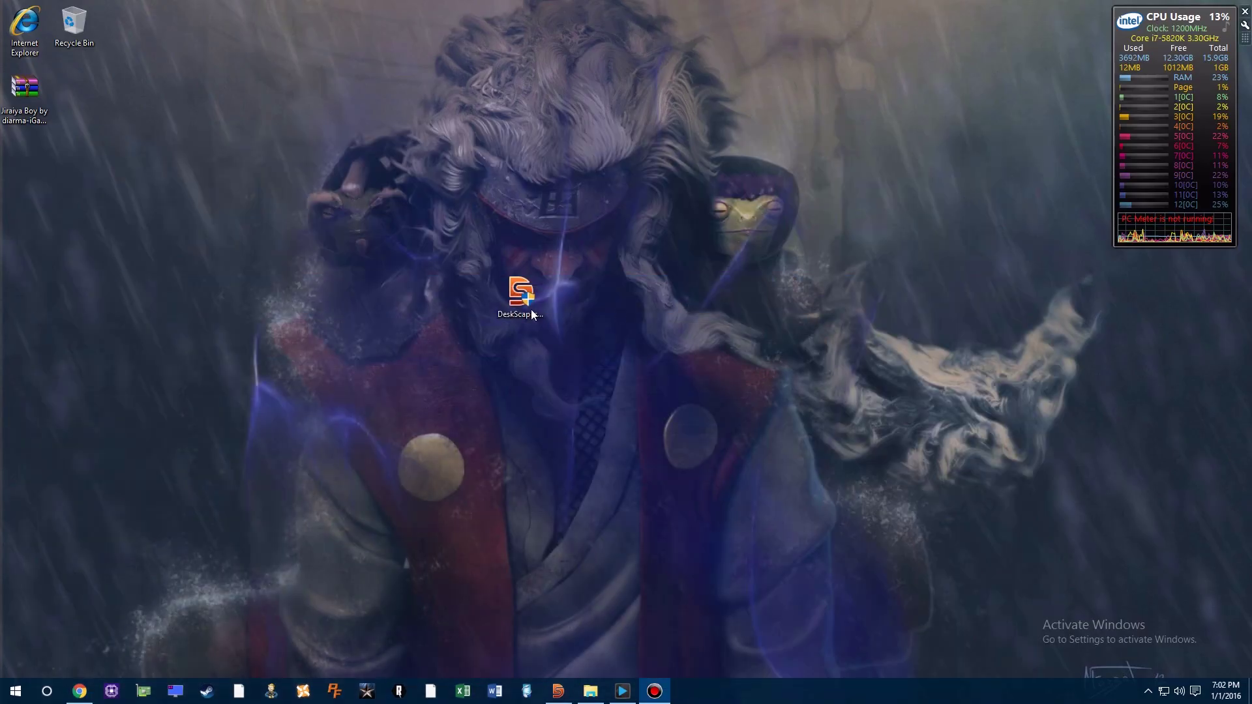
right_click(12, 109)
click(98, 158)
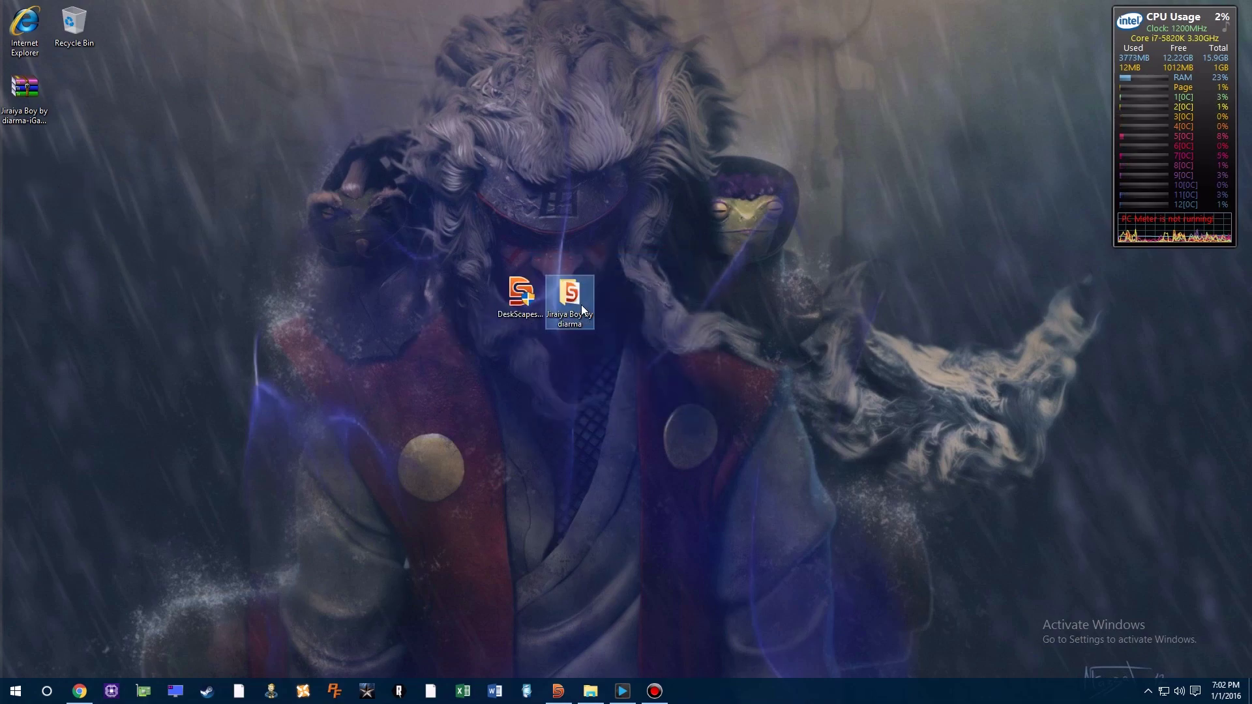
double_click(581, 304)
click(140, 250)
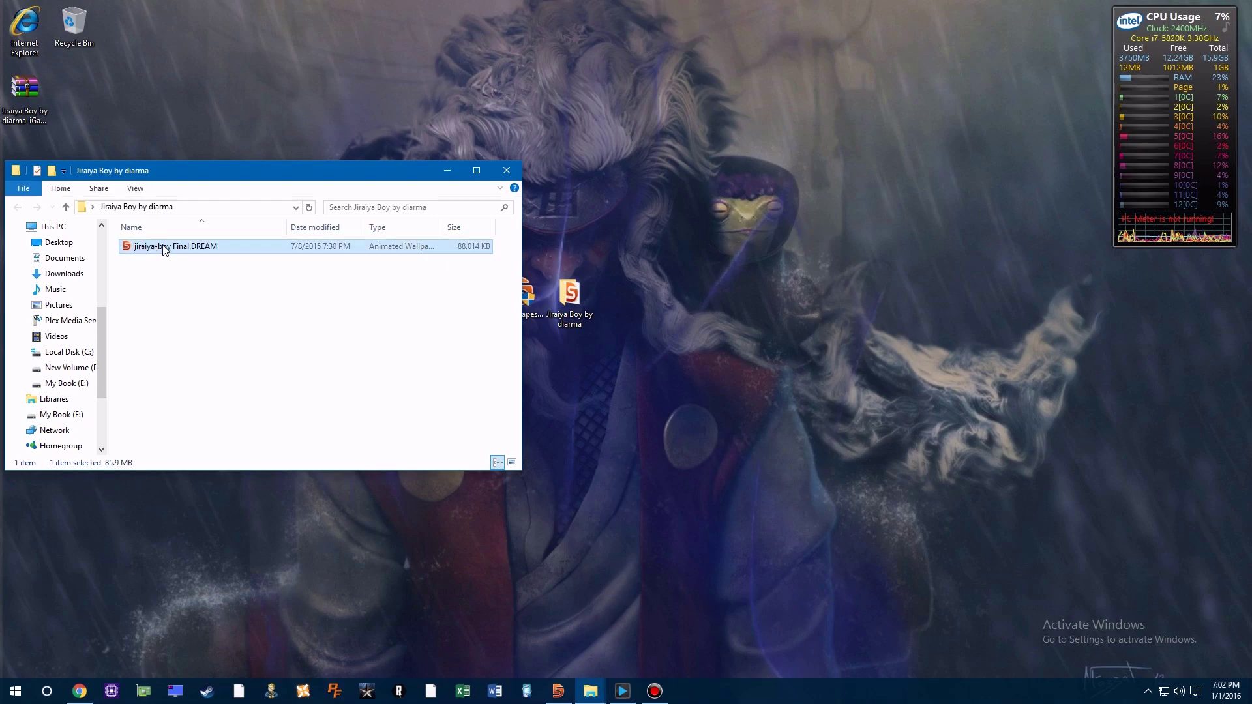
Apply the Jiraiya Final.DREAM background in DeskScapes to all monitors.
click(447, 171)
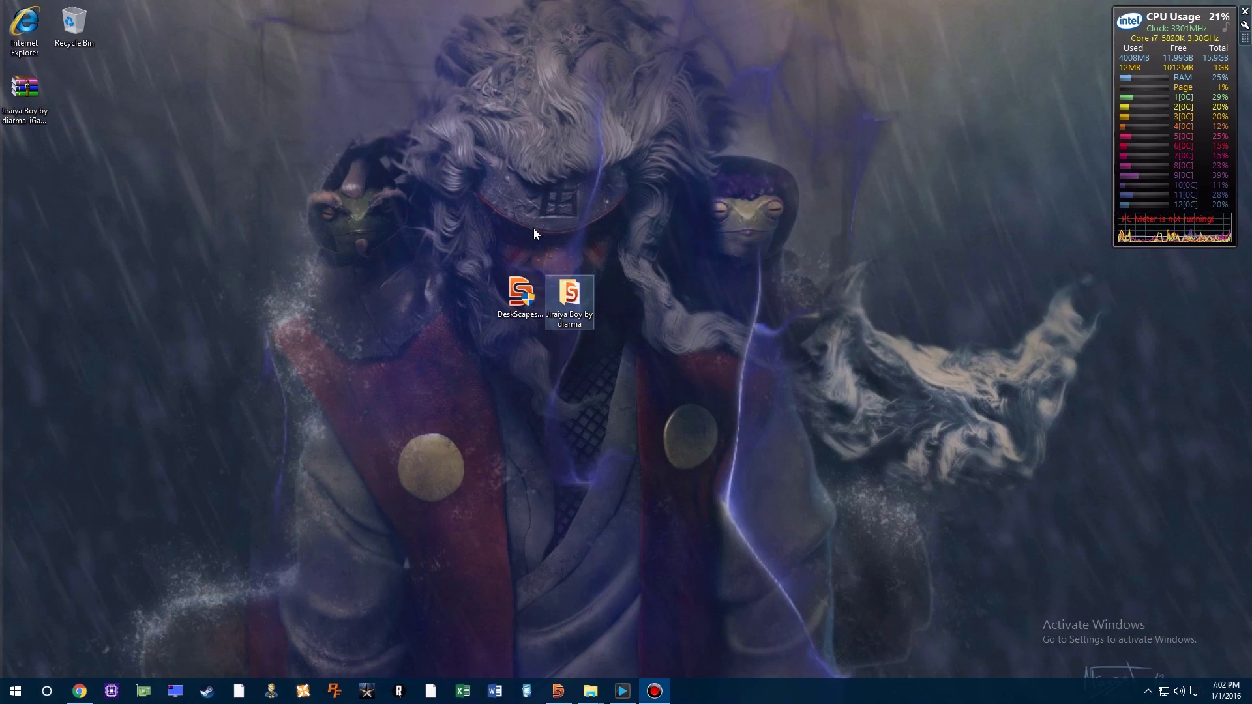
drag(365, 105, 1092, 127)
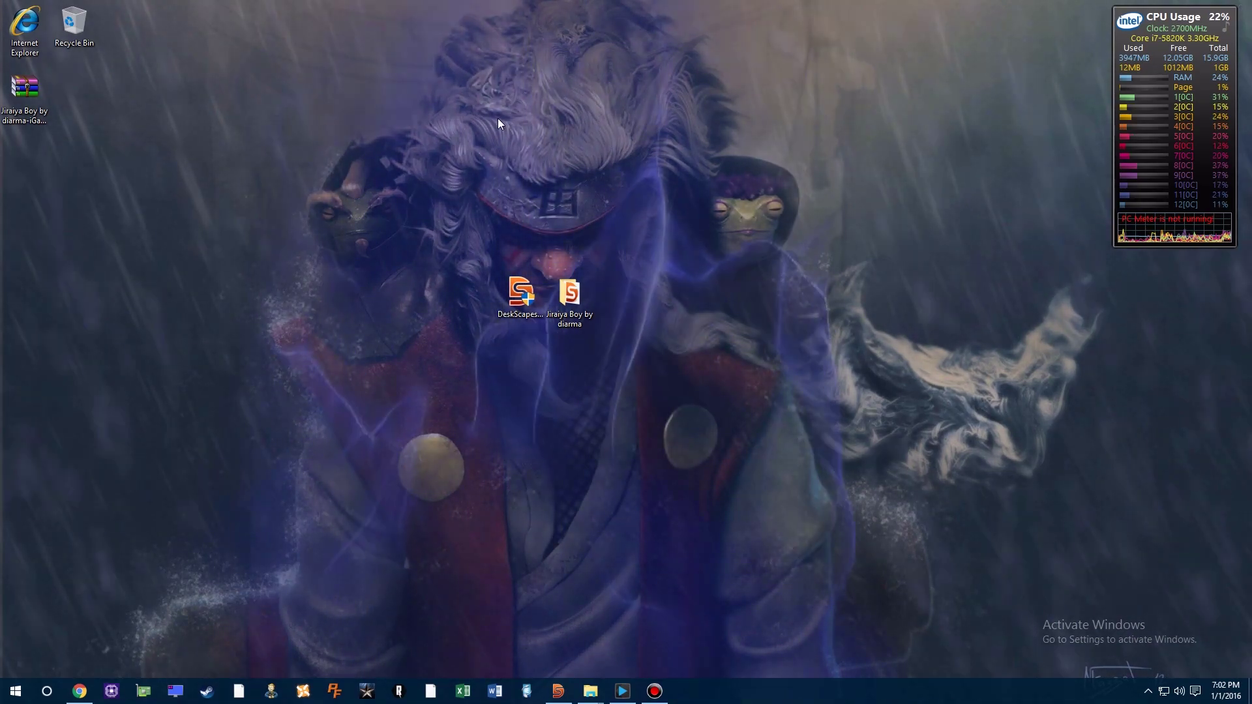
click(557, 692)
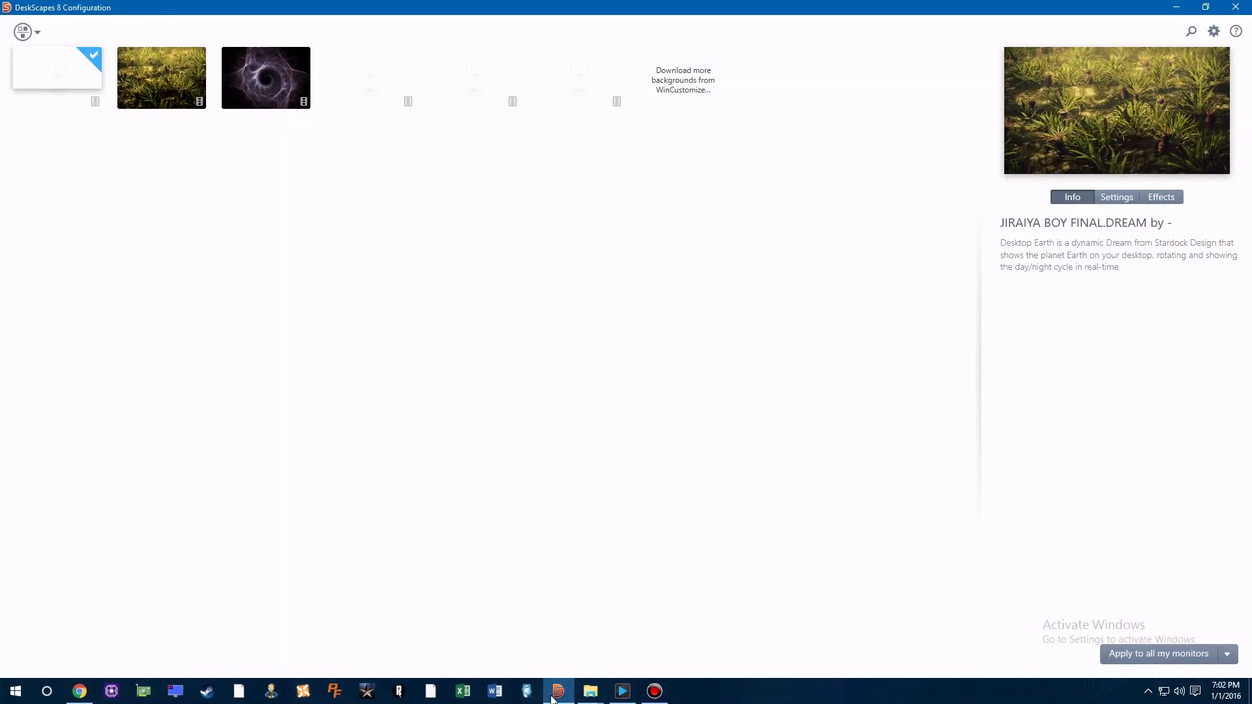
click(1229, 654)
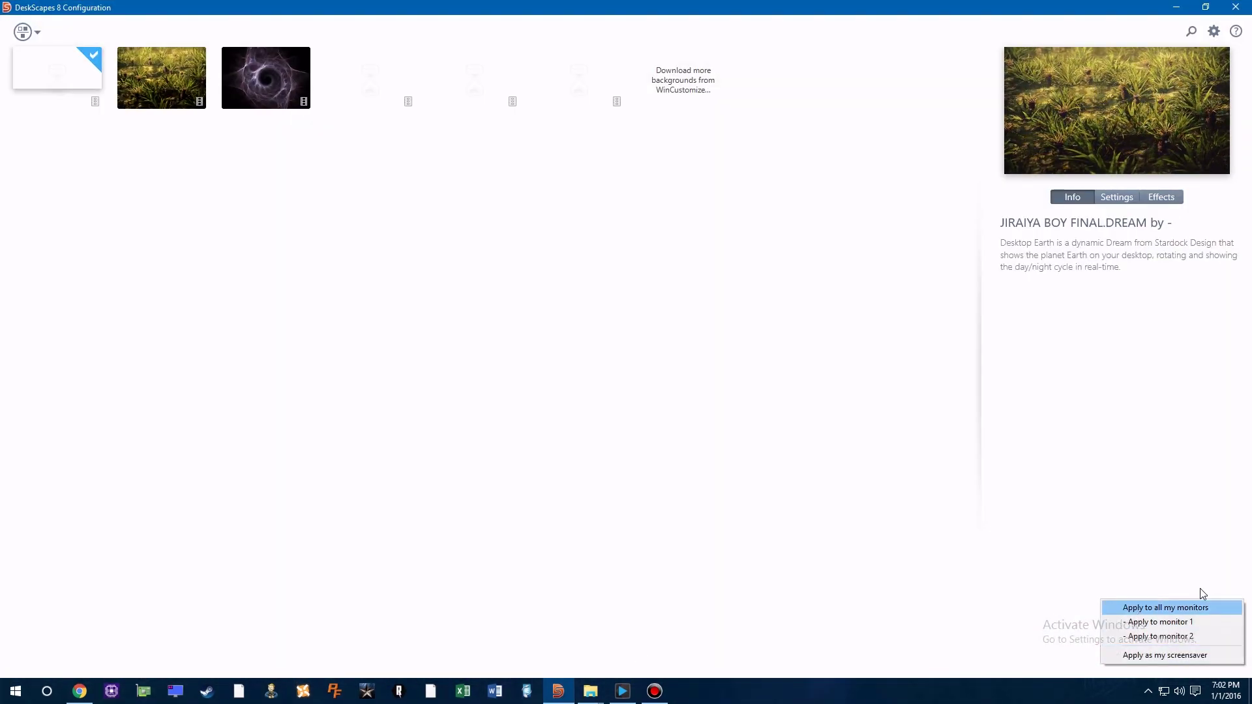
click(1151, 610)
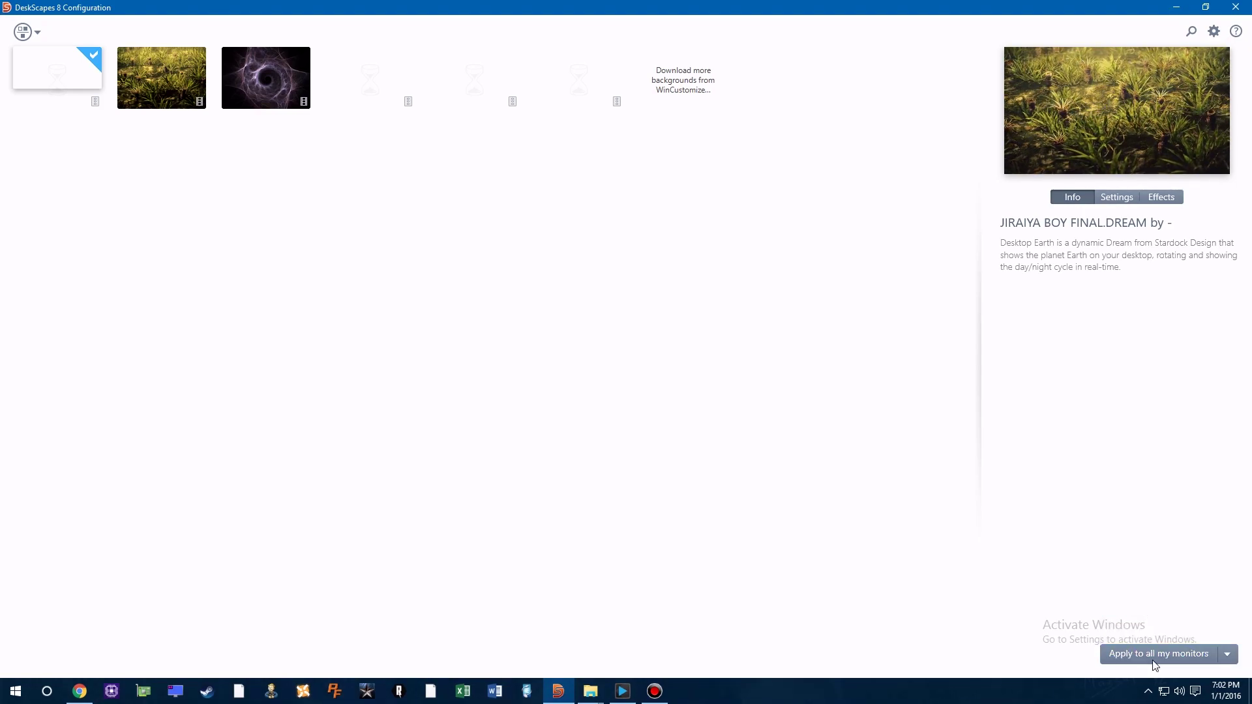
Refresh the desktop and tuck away DeskScapes and the Jiraiya Boy folder to show the animation.
click(1177, 7)
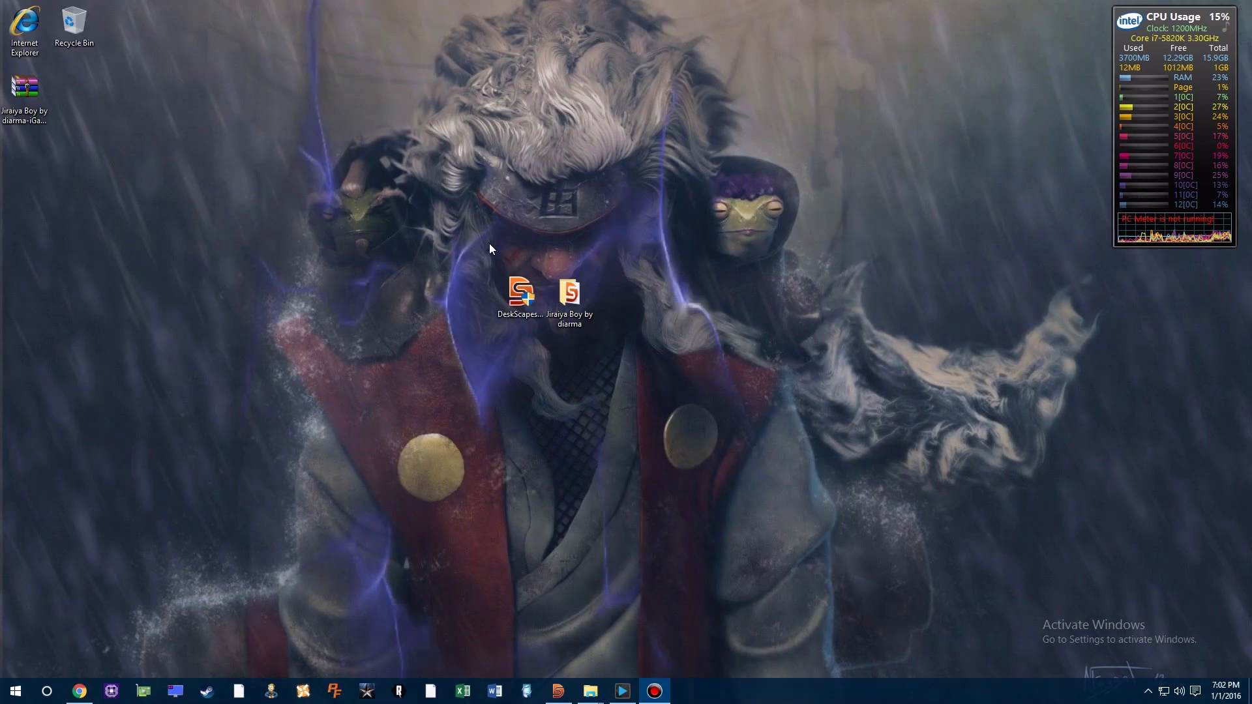
right_click(490, 233)
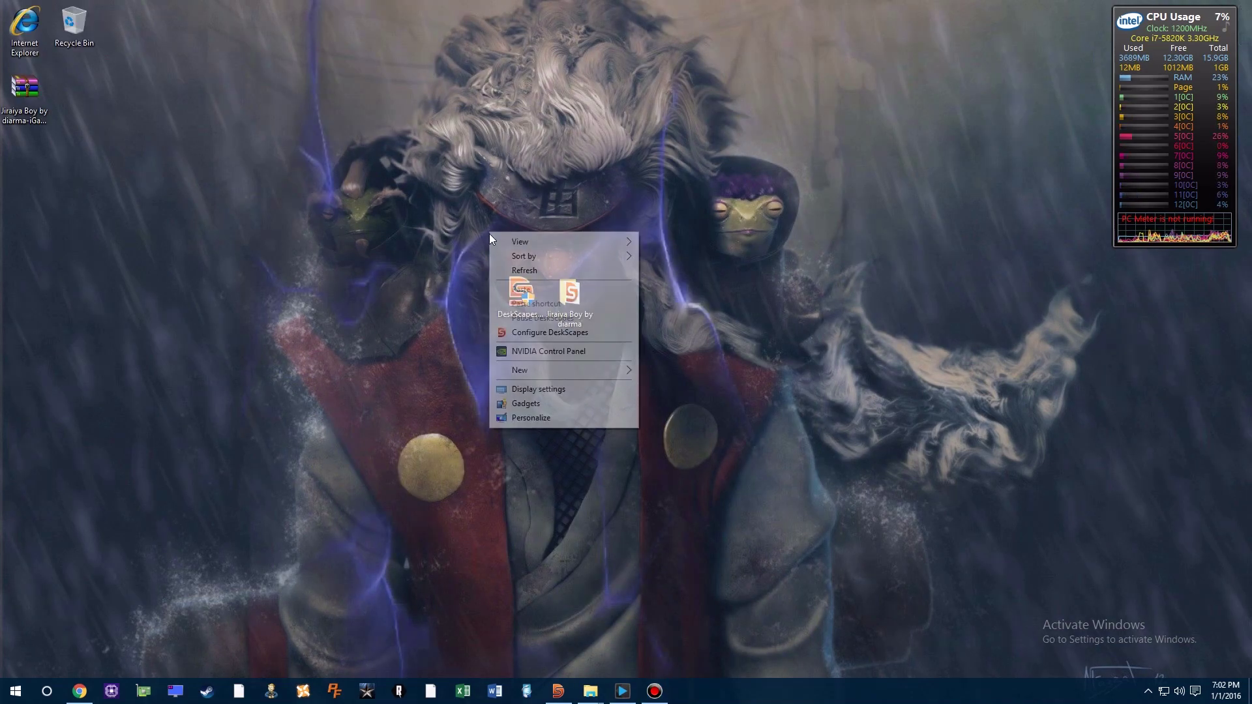
click(522, 270)
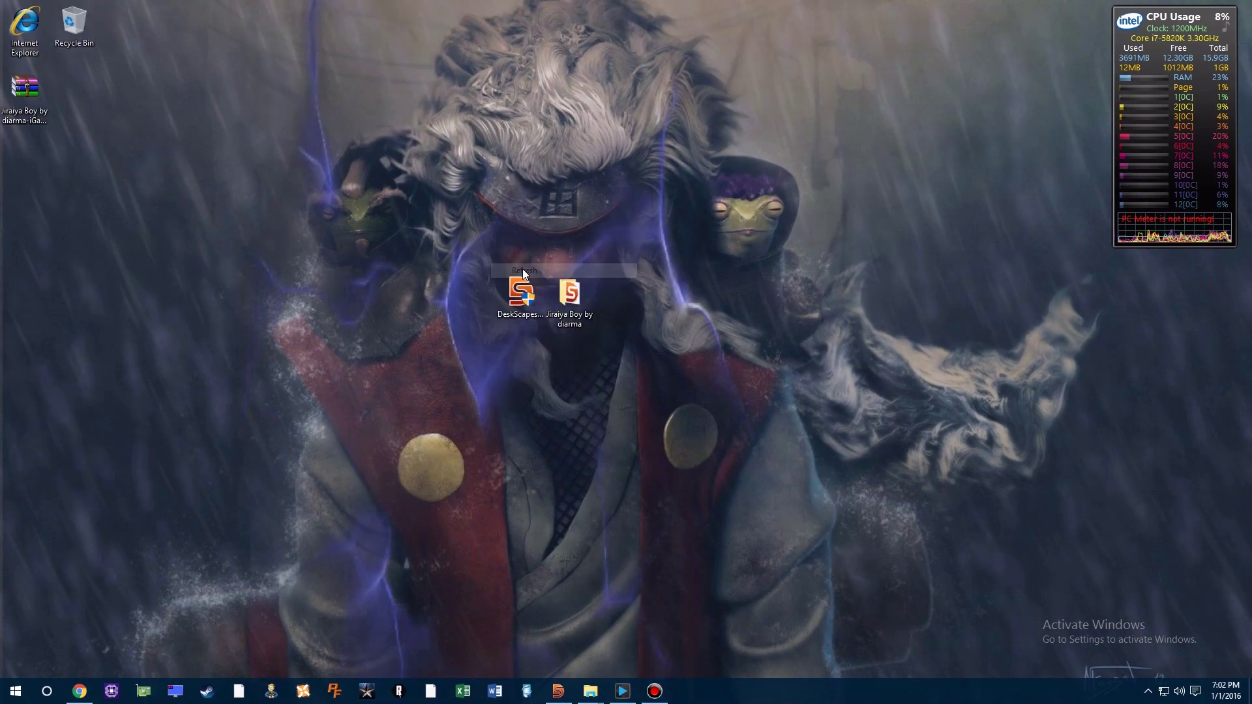
double_click(566, 295)
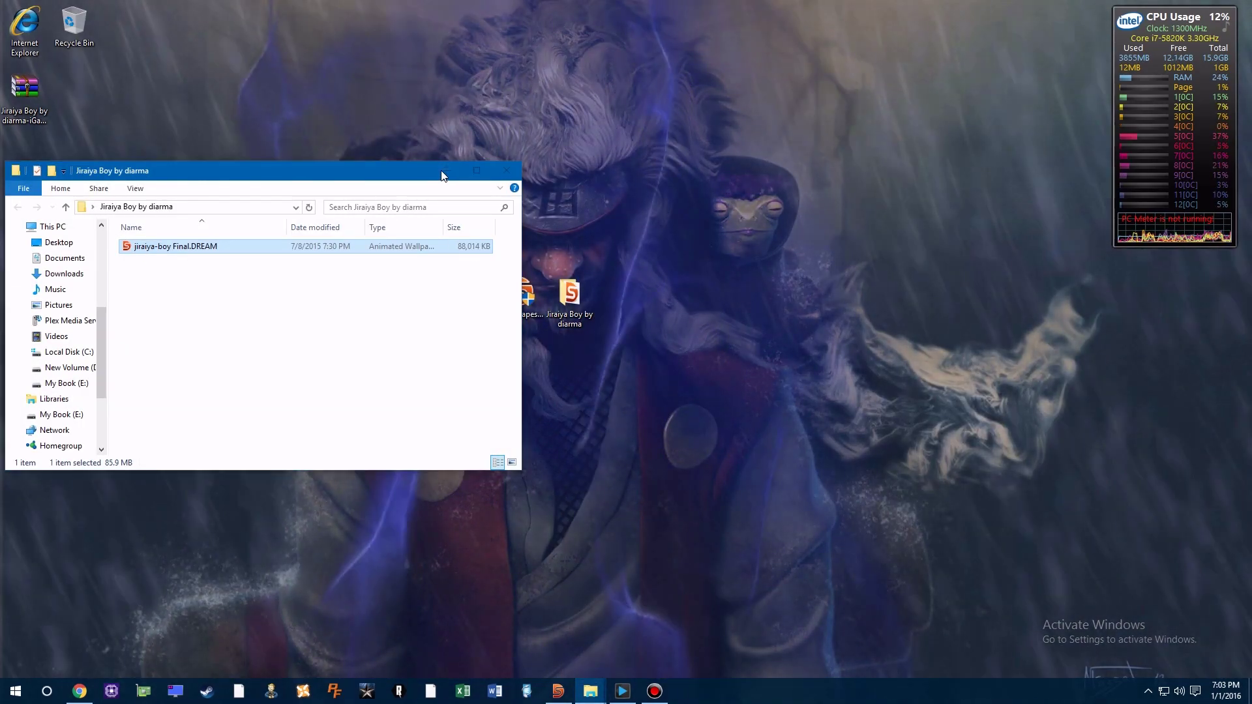
click(447, 171)
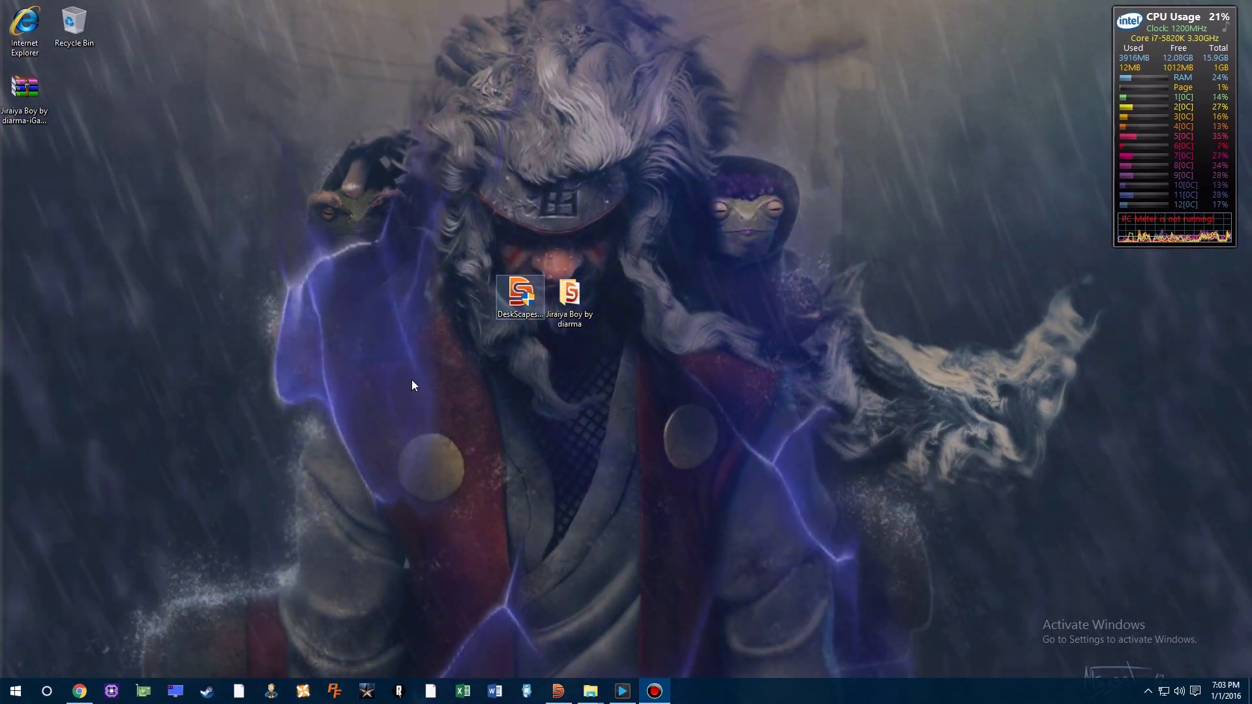
Open the C:\ProgramData\Stardock\DeskScapes folder in a maximized File Explorer window.
click(16, 692)
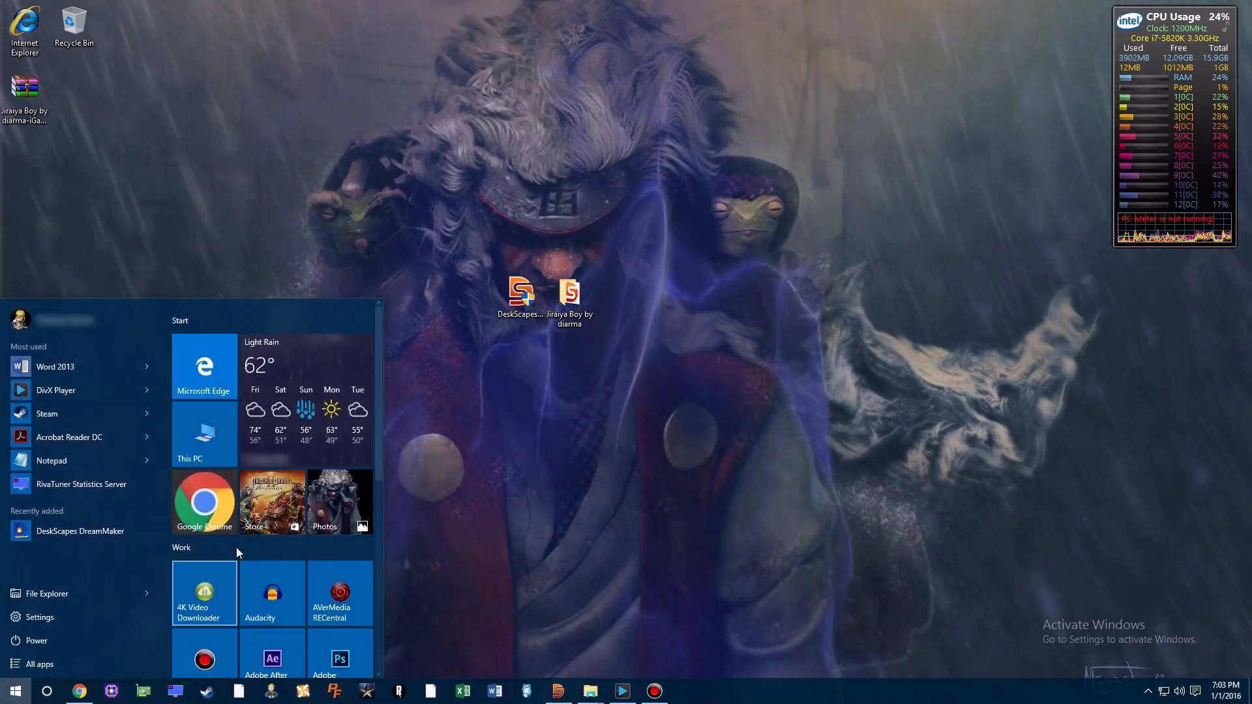
click(206, 436)
scroll(238, 416, down, 1)
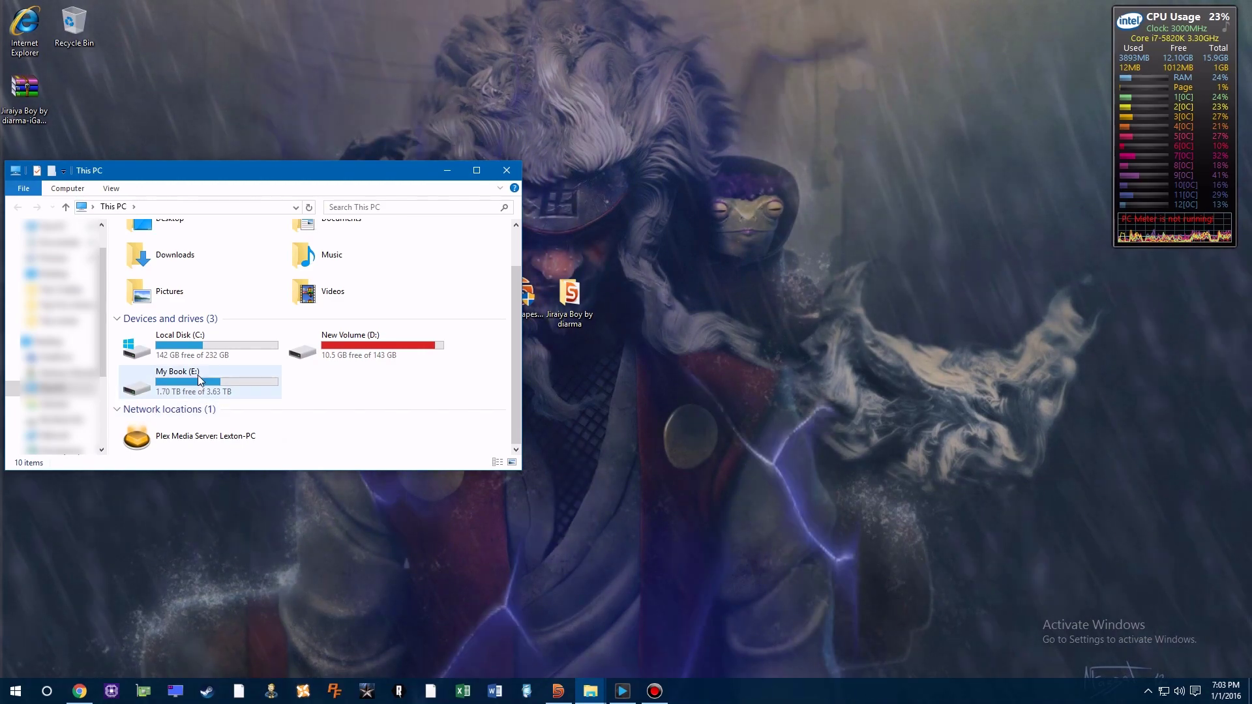
double_click(199, 346)
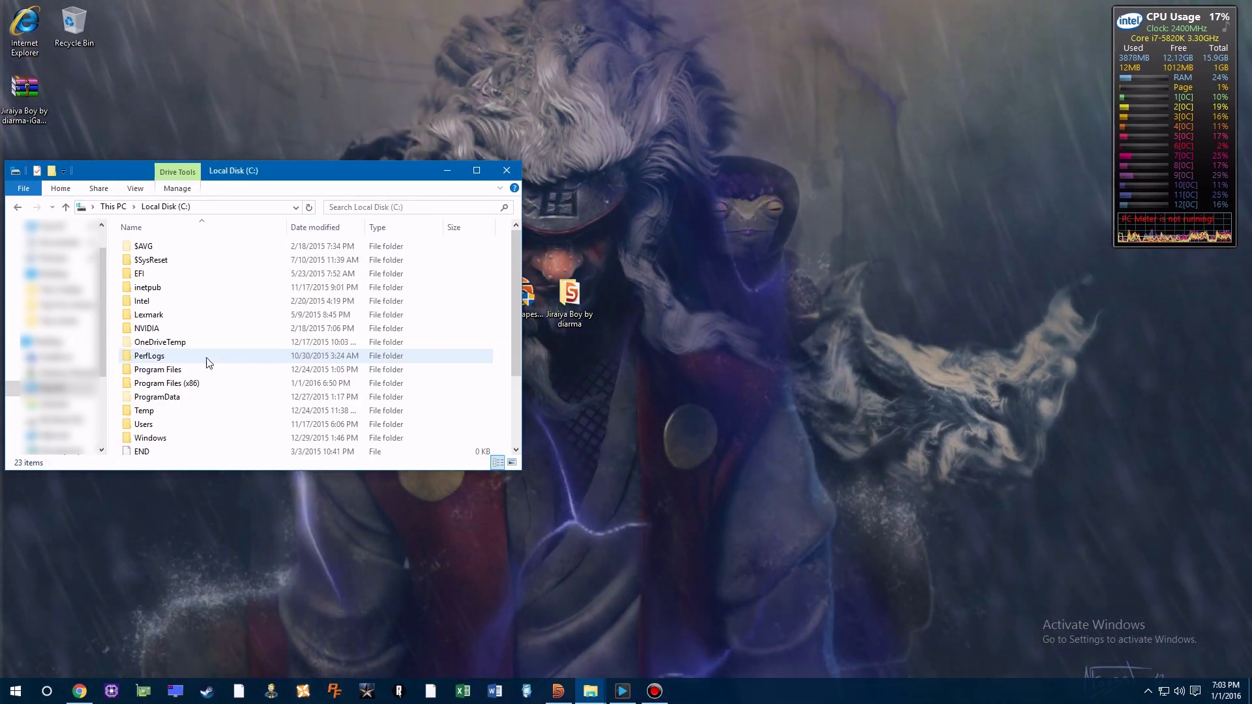
drag(301, 171, 326, 4)
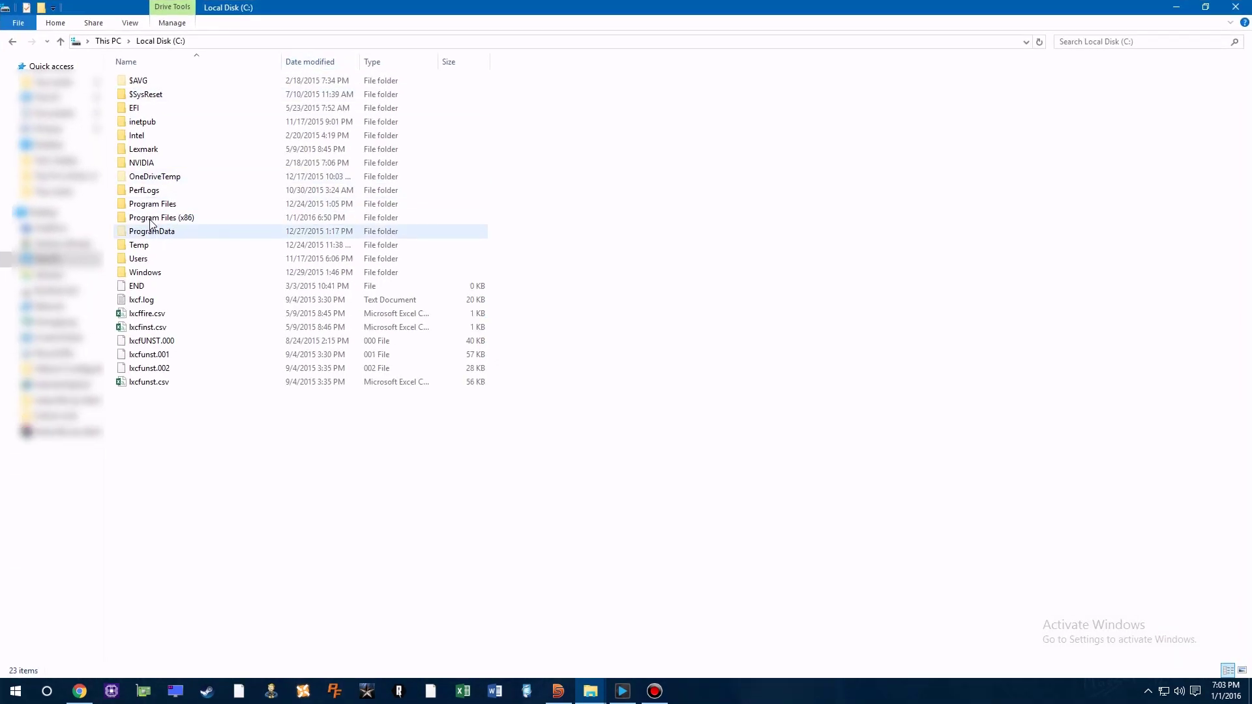
double_click(165, 236)
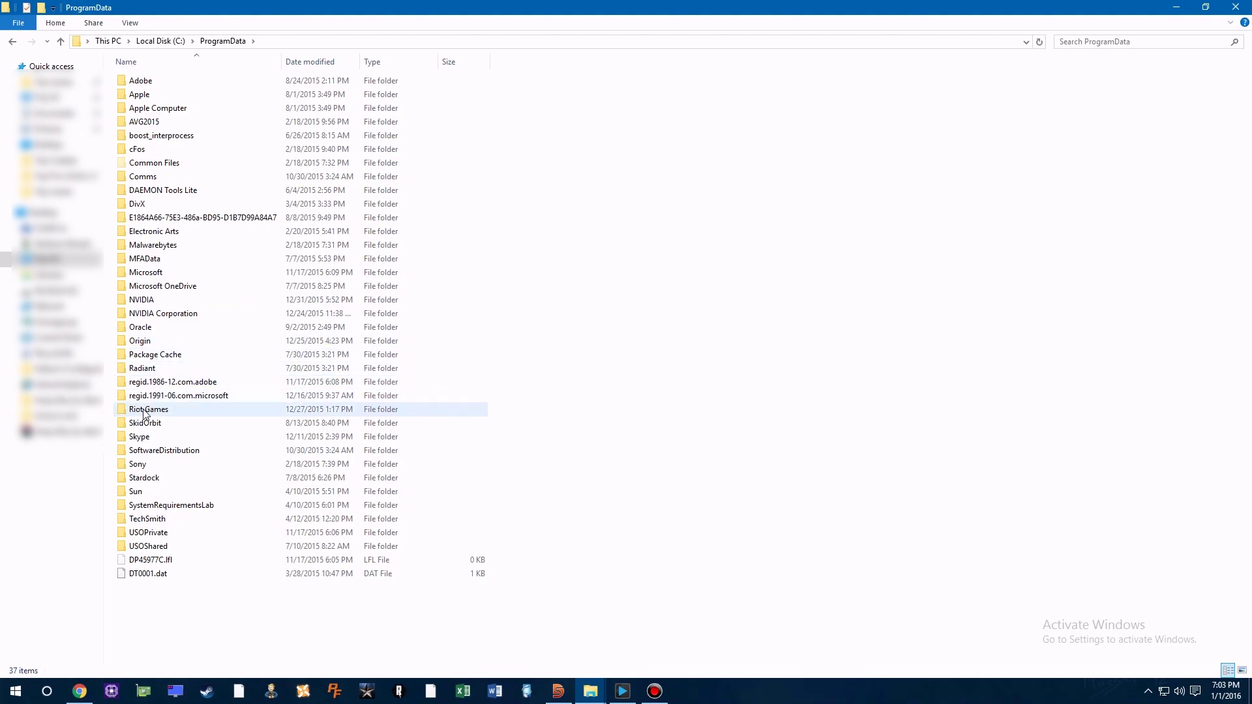
double_click(146, 480)
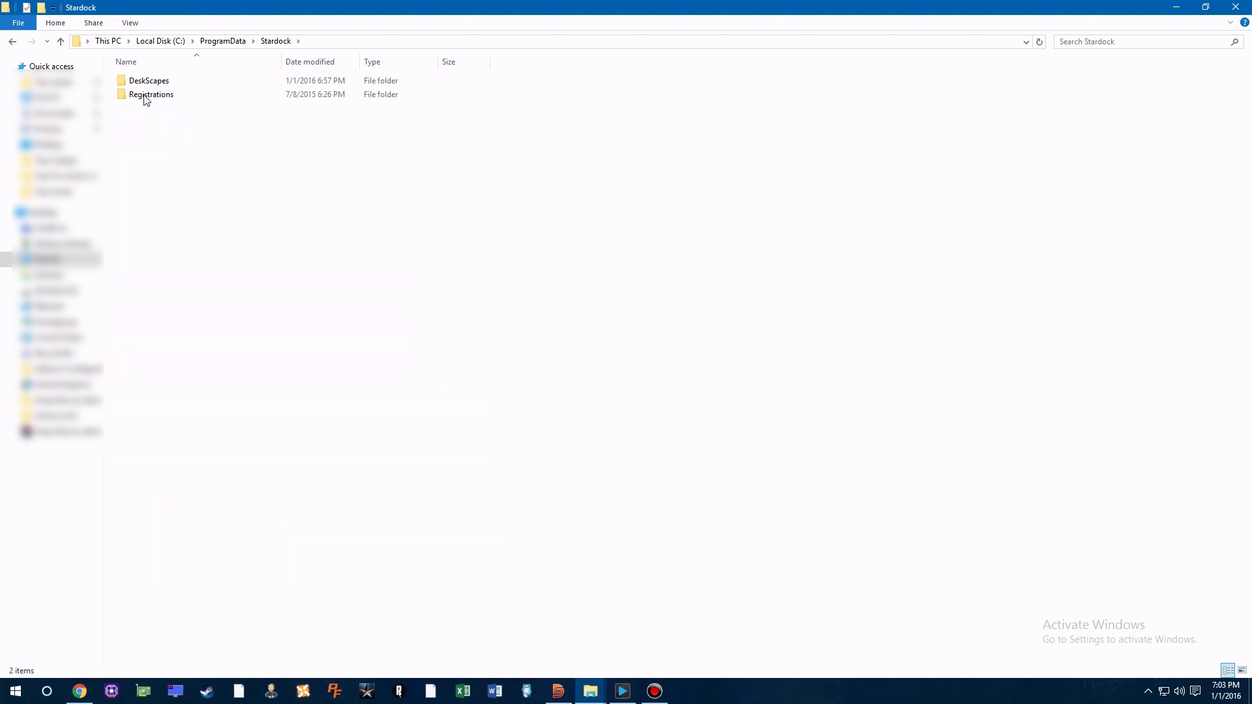
double_click(149, 80)
Delete Cache.dat and License.sig, leaving only ExtractedData in the folder.
drag(154, 137, 144, 98)
right_click(144, 97)
click(190, 248)
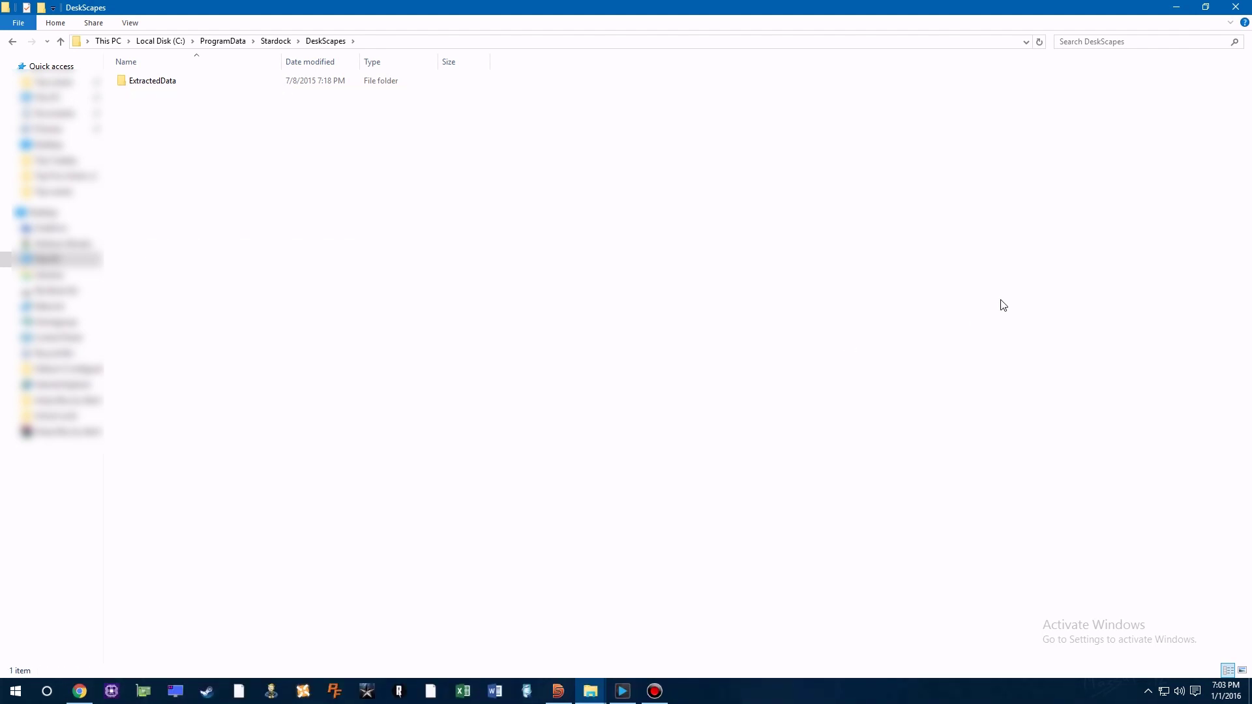
click(1176, 7)
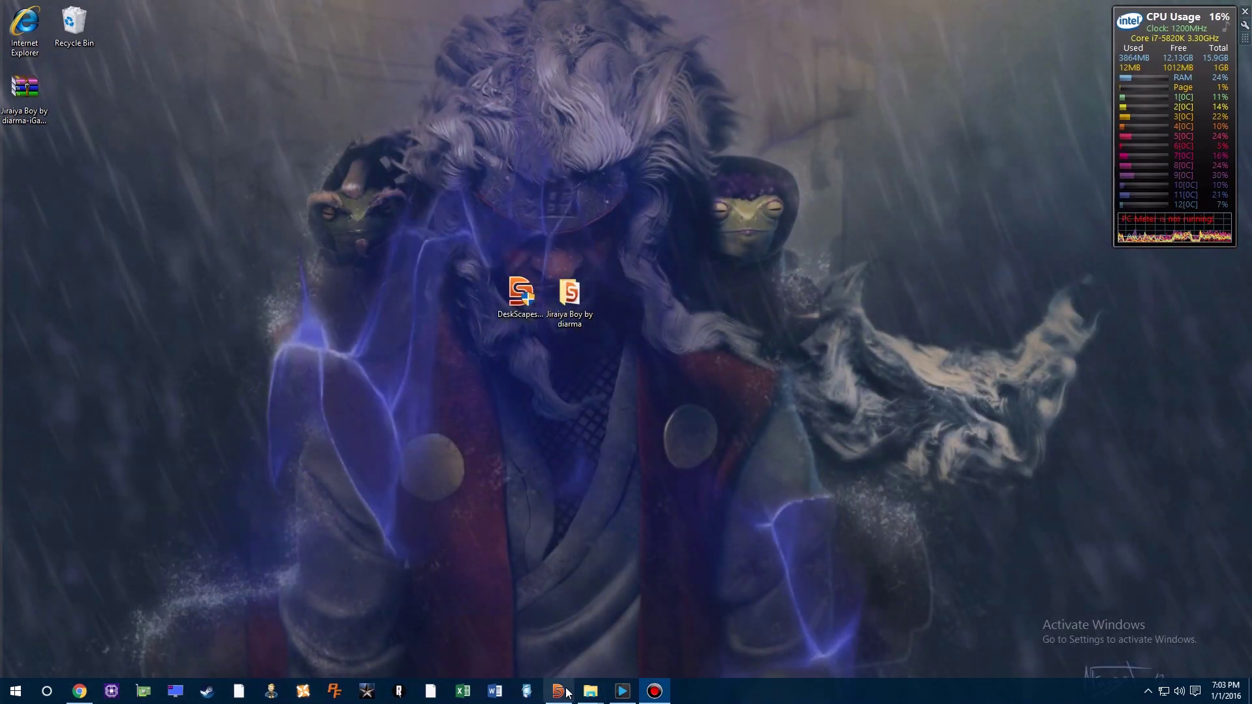
click(561, 693)
key(alt+F4)
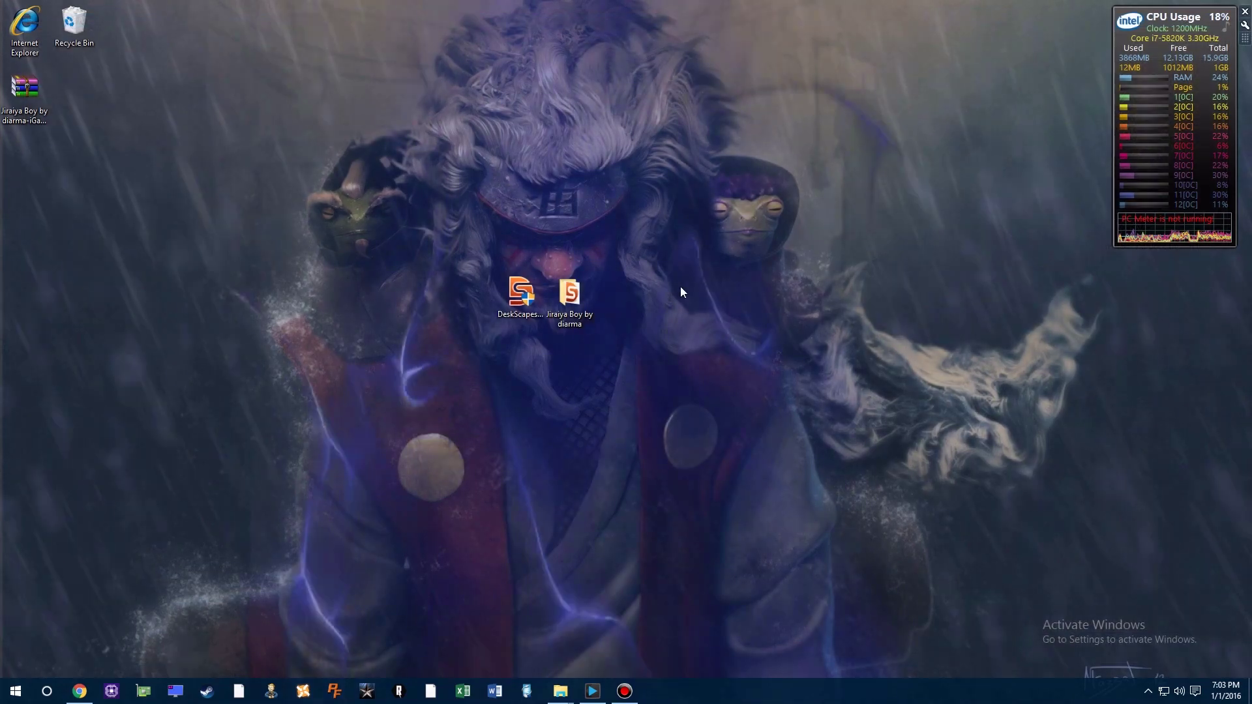
right_click(383, 254)
click(441, 364)
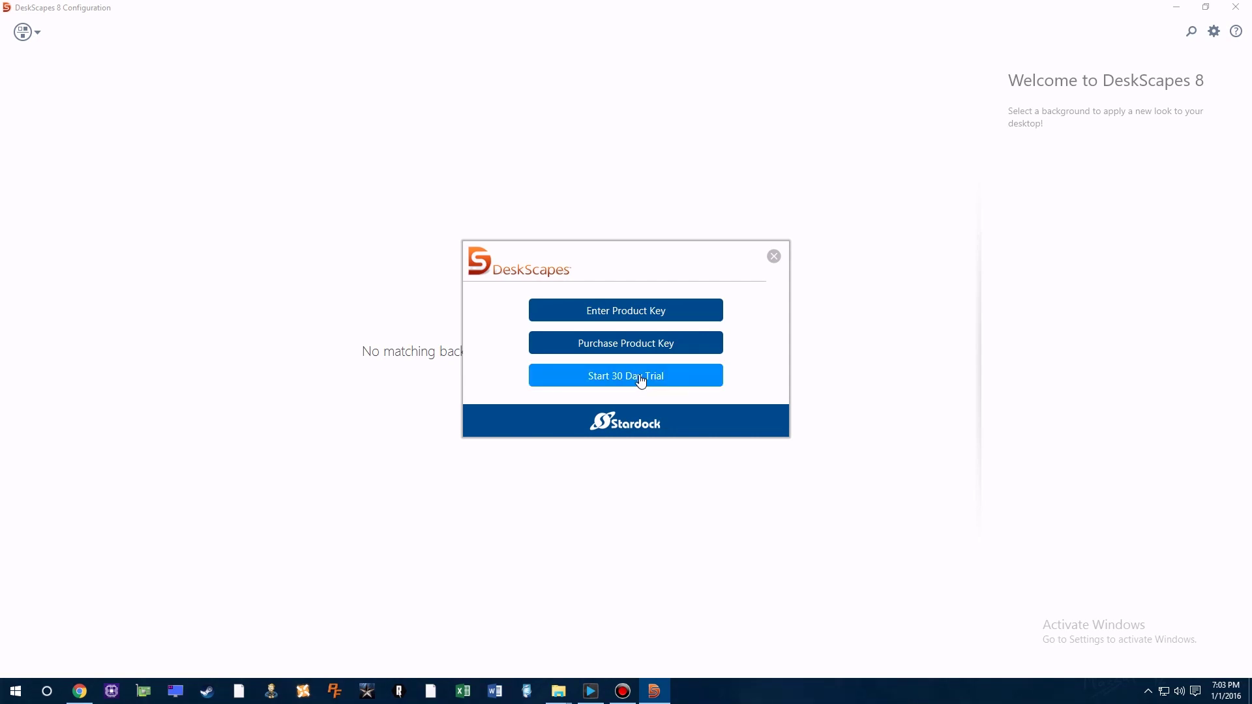
click(643, 379)
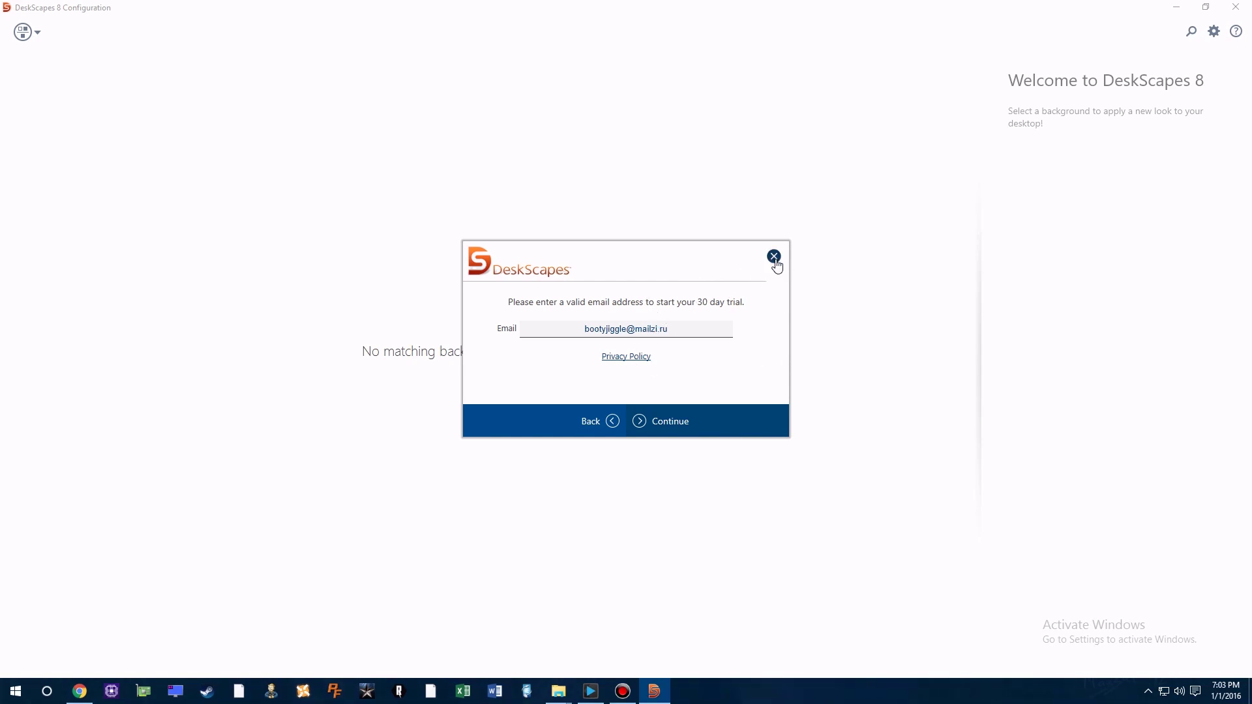
click(774, 256)
click(774, 256)
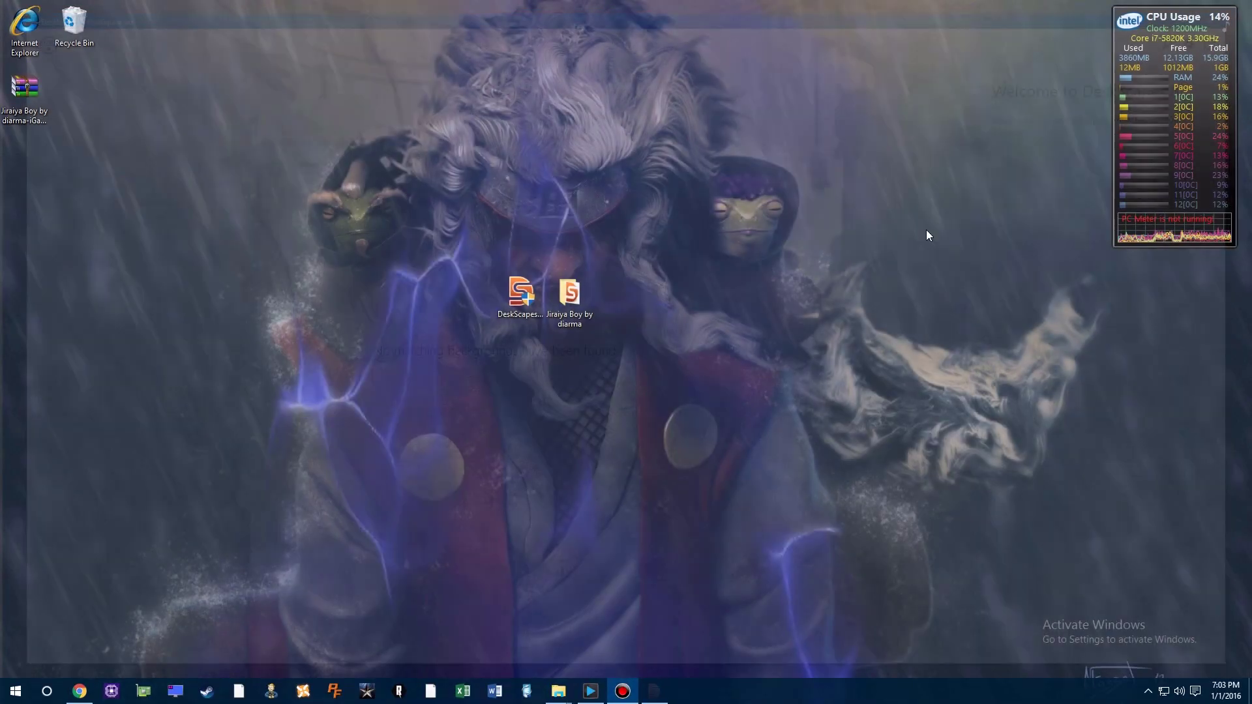